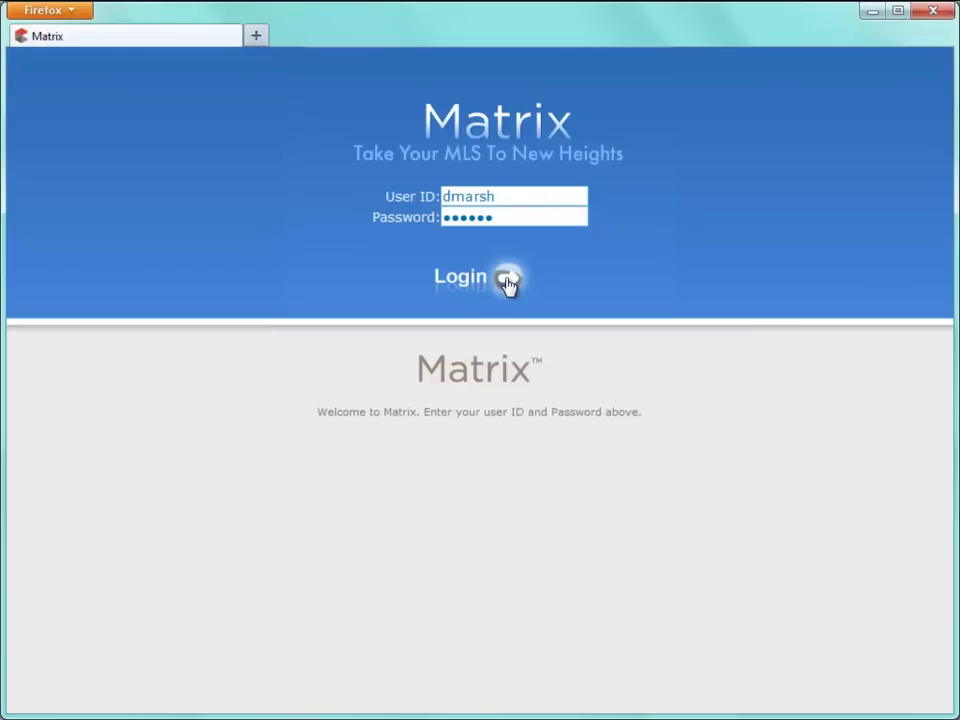
# Step: Log in to Matrix MLS with the account's User ID and password
pyautogui.click(508, 280)
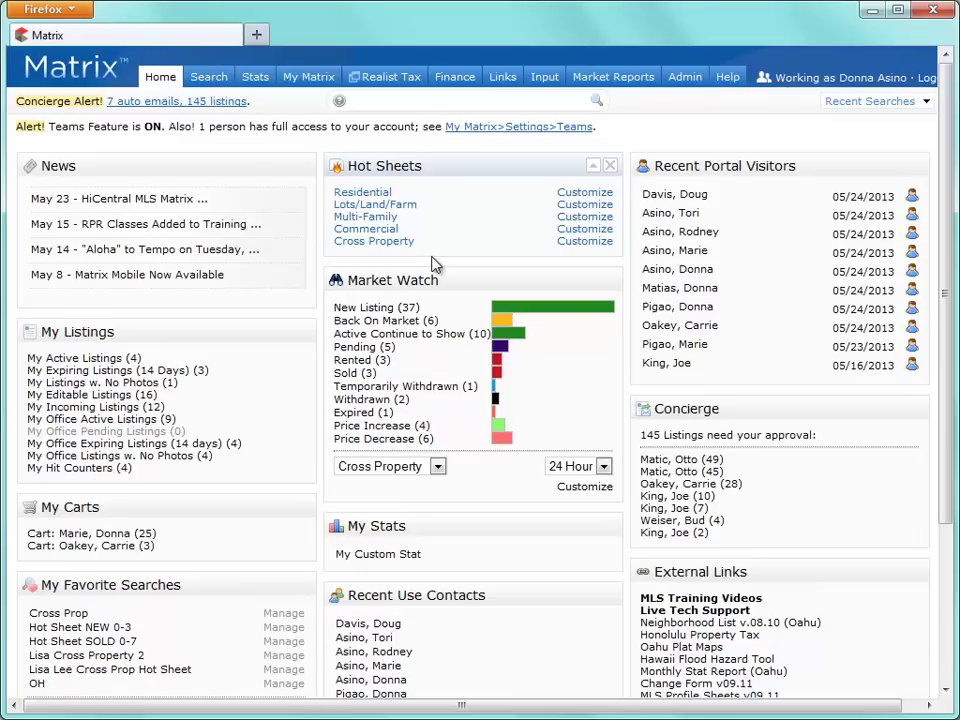
# Step: Go to the Input page from the top navigation bar
pyautogui.click(548, 83)
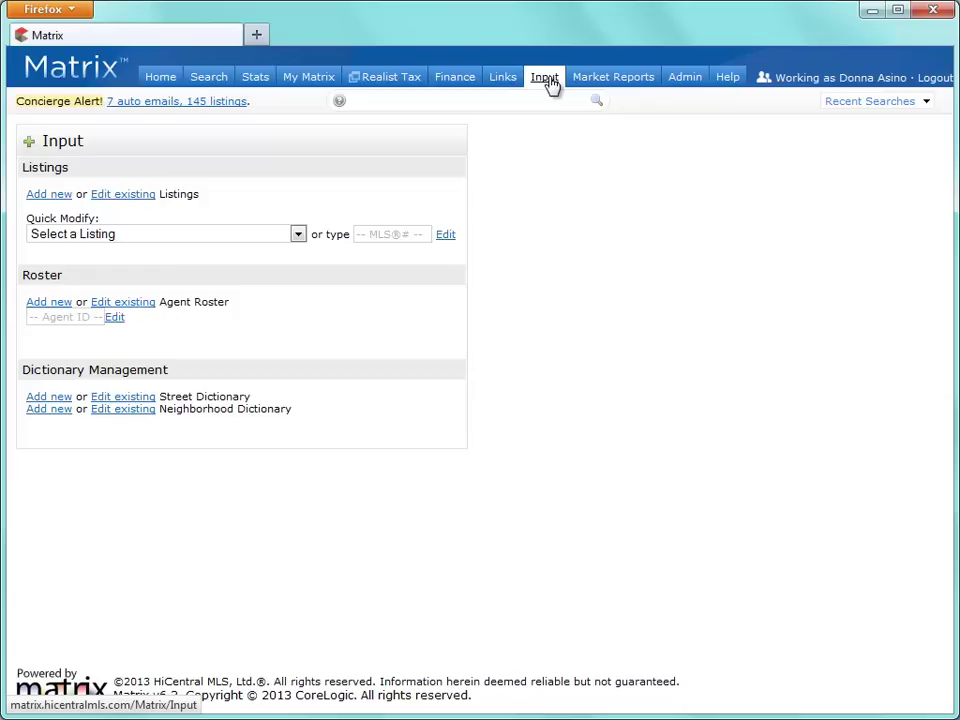
# Step: Add a new listing using the Resi Single Family Data Input form
pyautogui.click(59, 195)
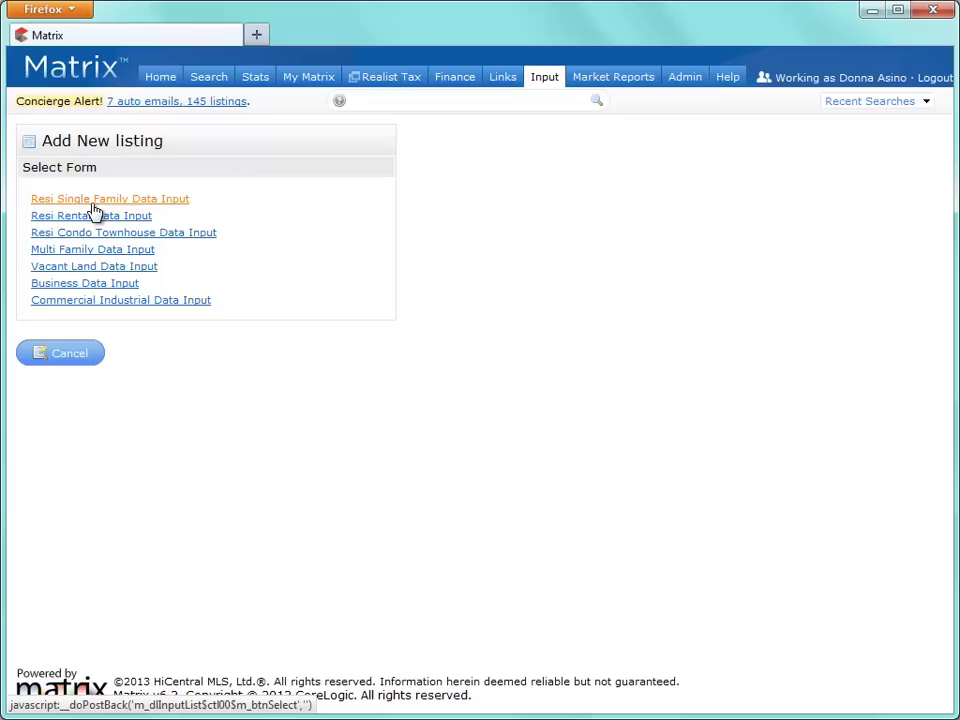
pyautogui.click(93, 202)
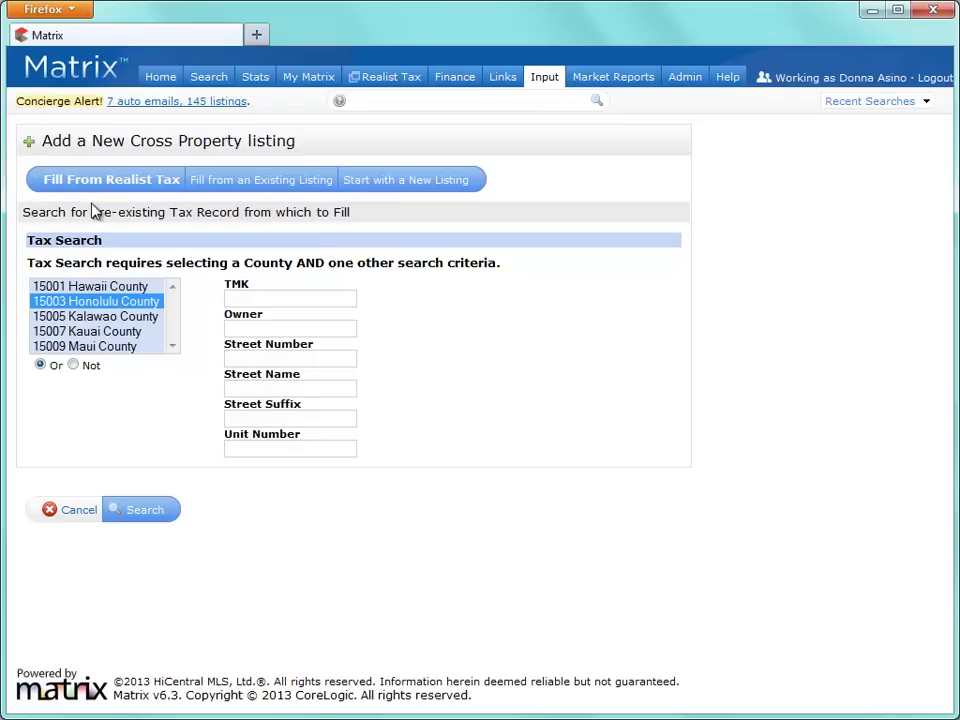
# Step: Skip filling from an existing listing and start with a new blank listing
pyautogui.click(229, 186)
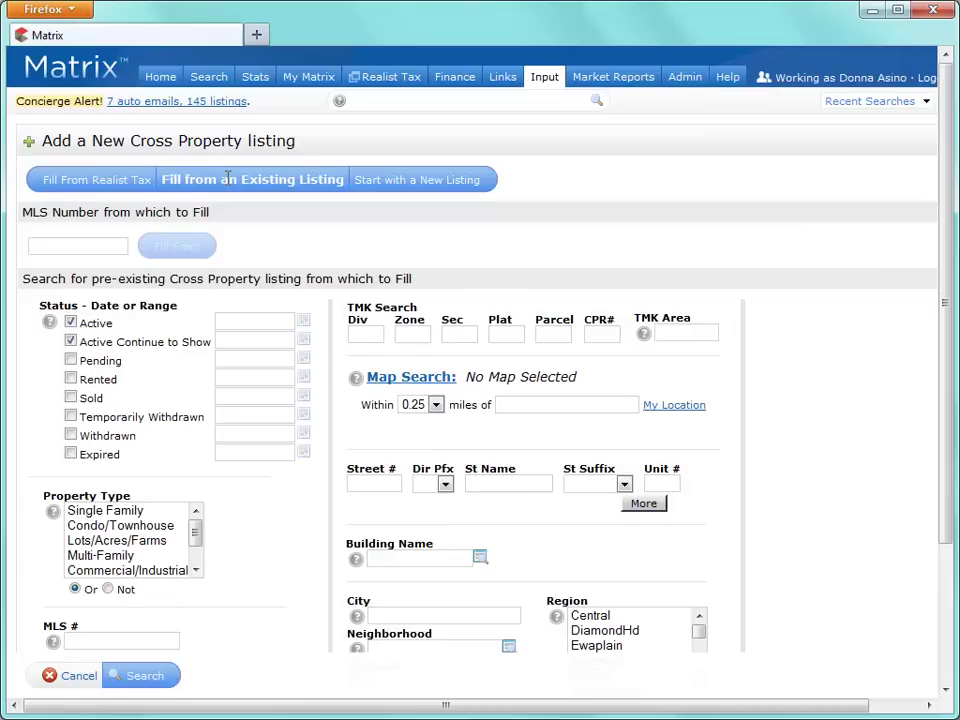
pyautogui.click(380, 182)
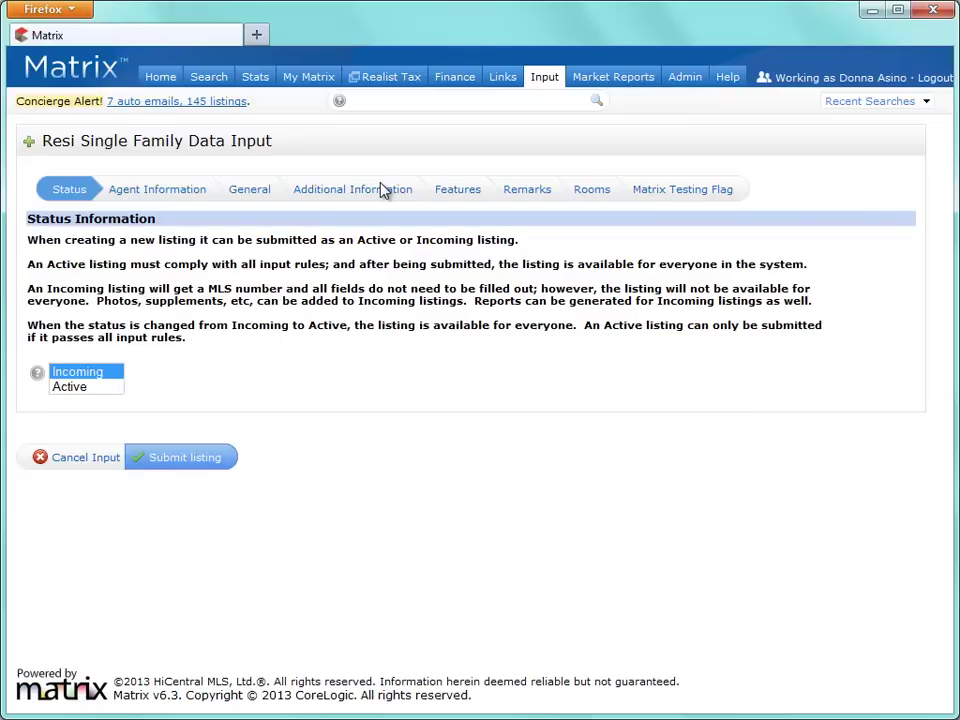
# Step: Review the auto-filled listing agent details, then go to the General section
pyautogui.click(189, 192)
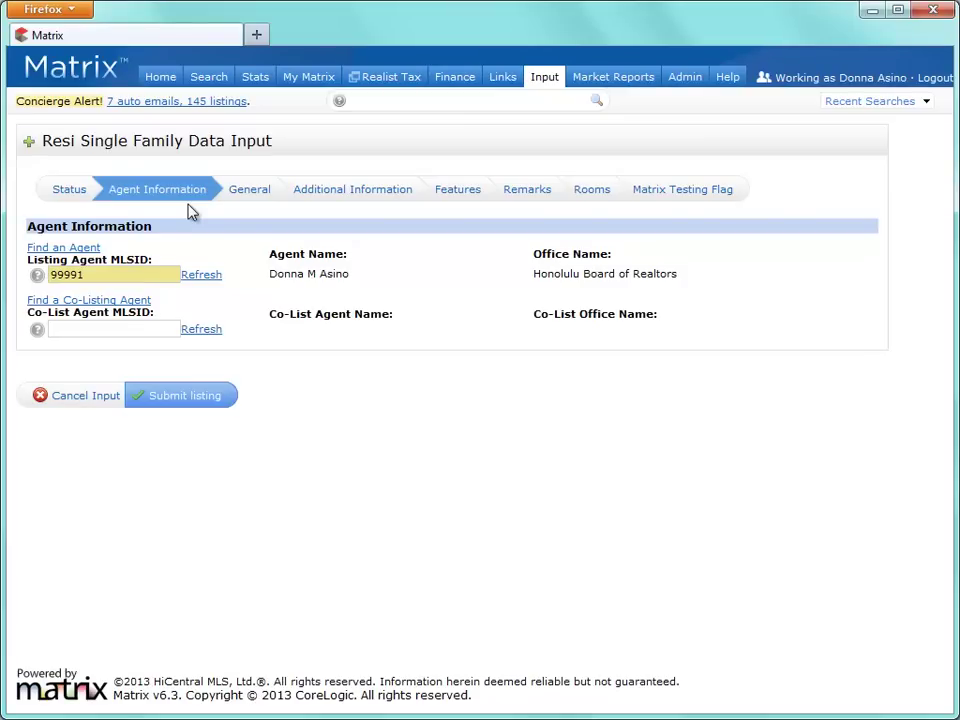
pyautogui.click(252, 193)
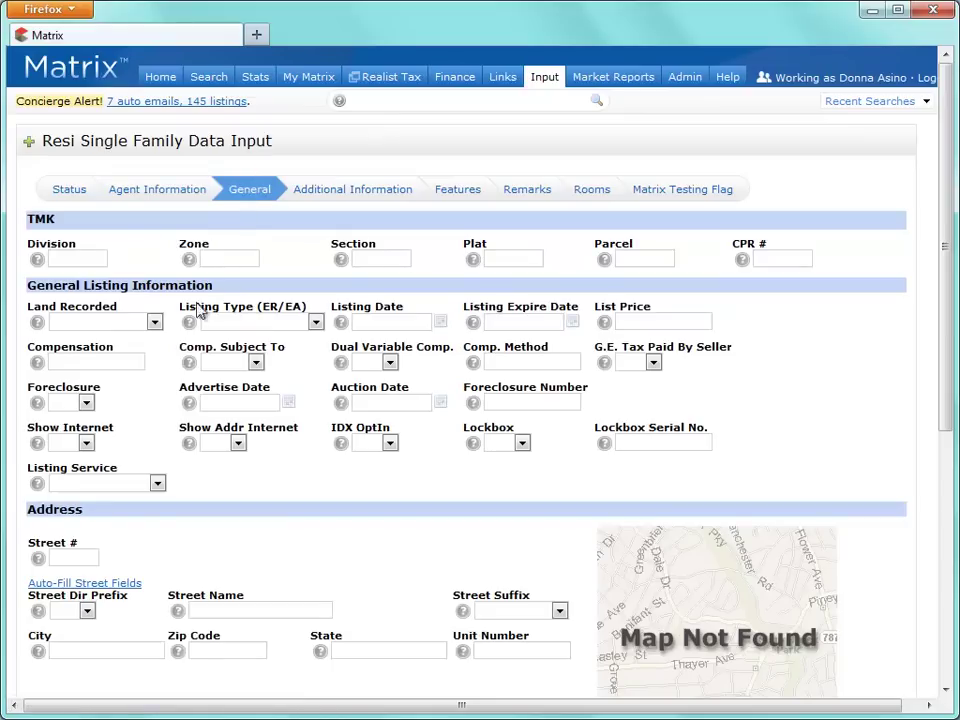
pyautogui.click(74, 558)
pyautogui.write('2349')
pyautogui.click(298, 611)
pyautogui.write('Pacific Hts')
pyautogui.click(559, 610)
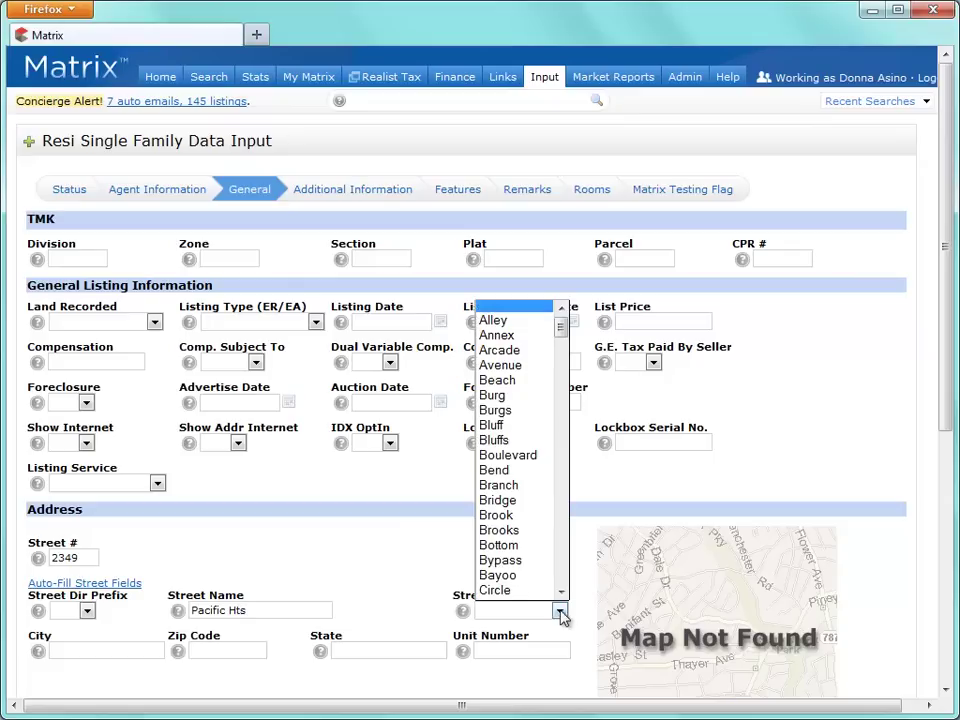
pyautogui.moveTo(561, 316); pyautogui.dragTo(561, 497)
pyautogui.click(526, 574)
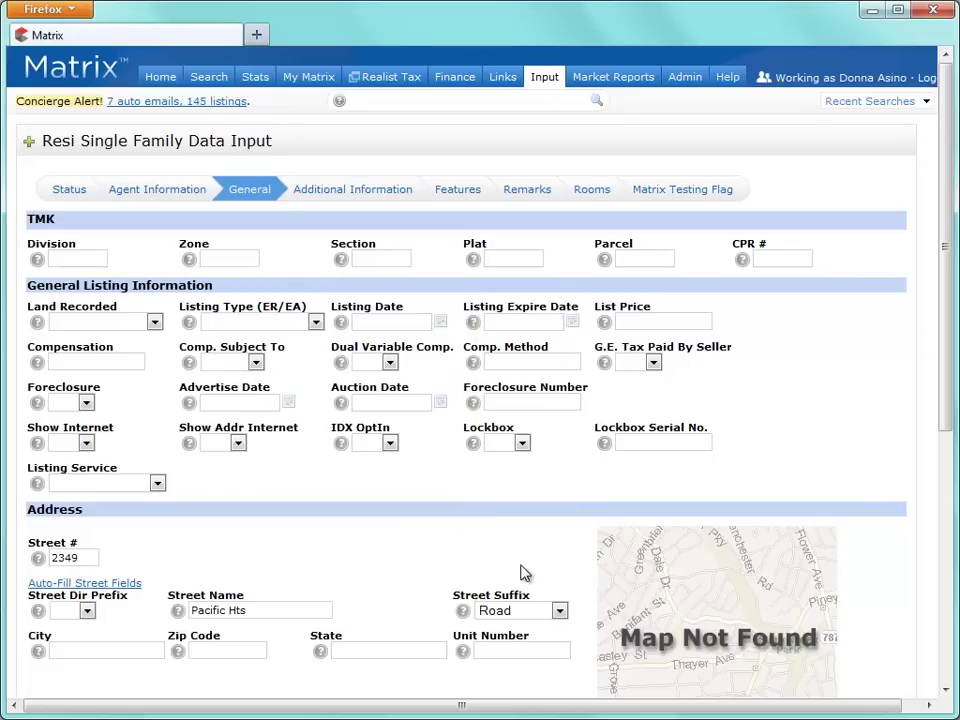
# Step: Fill in latitude and longitude from the entered address
pyautogui.moveTo(943, 403); pyautogui.dragTo(928, 572)
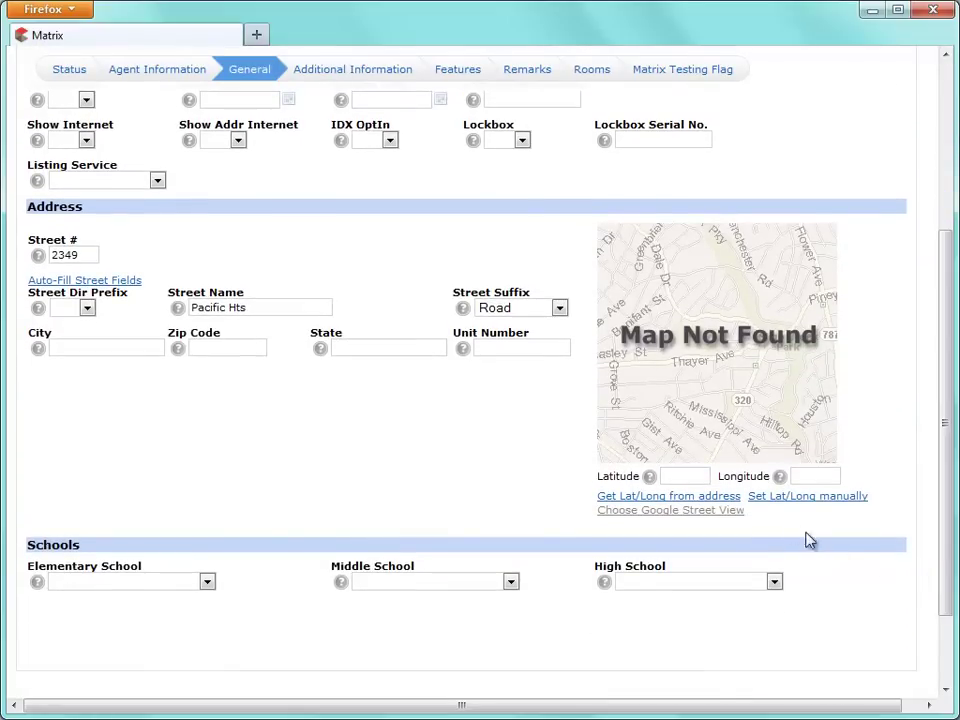
pyautogui.click(729, 503)
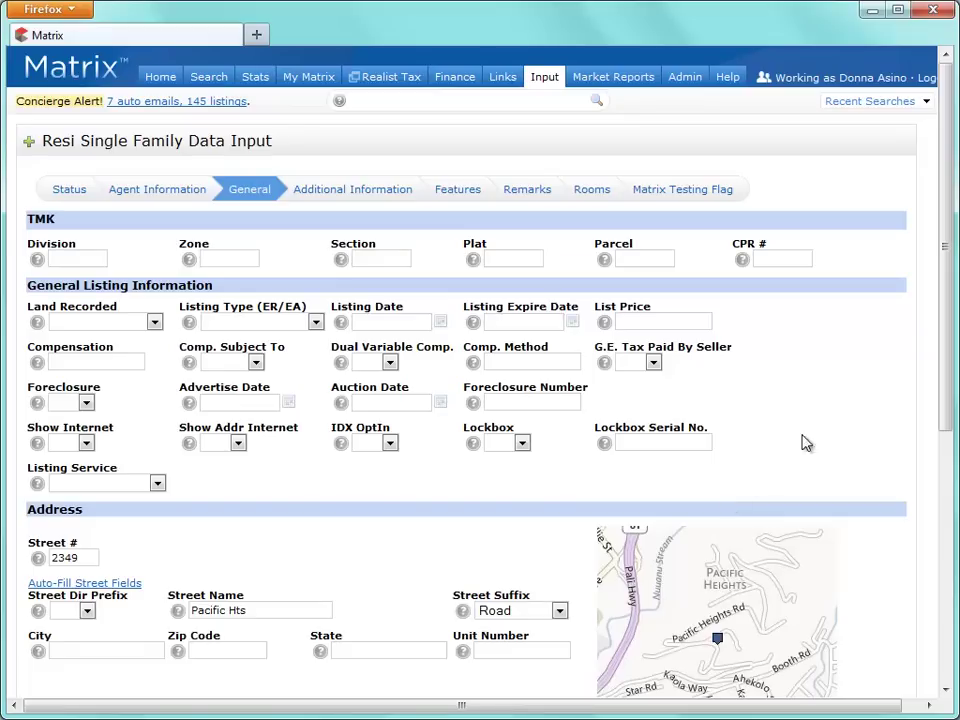
pyautogui.moveTo(949, 390); pyautogui.dragTo(950, 528)
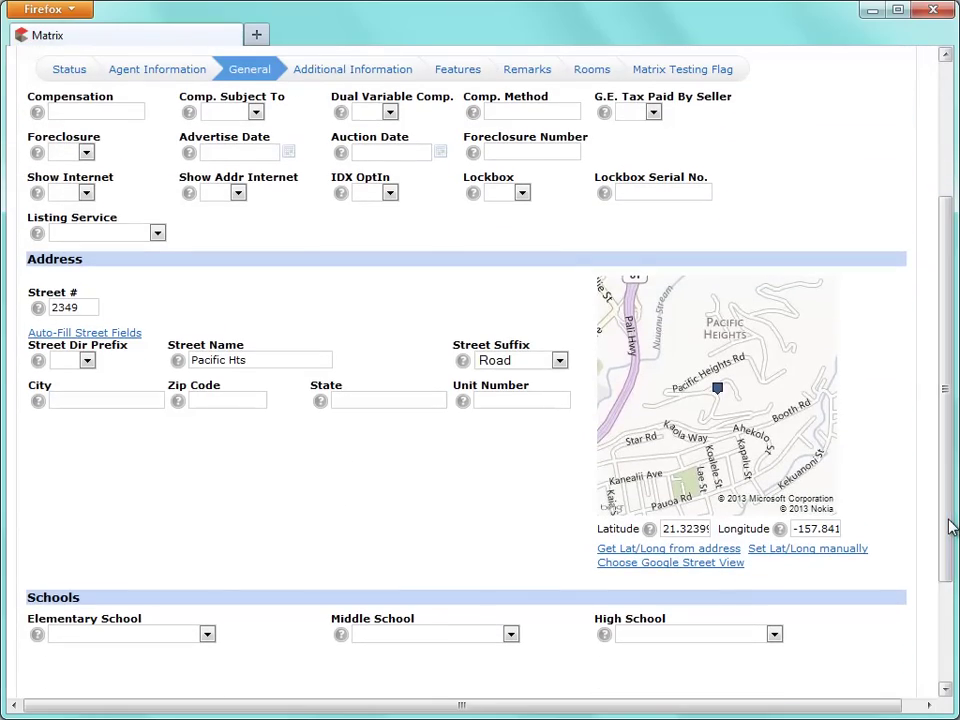
# Step: Manually place the map pin on the house's lot using the Road map view, and confirm
pyautogui.click(842, 552)
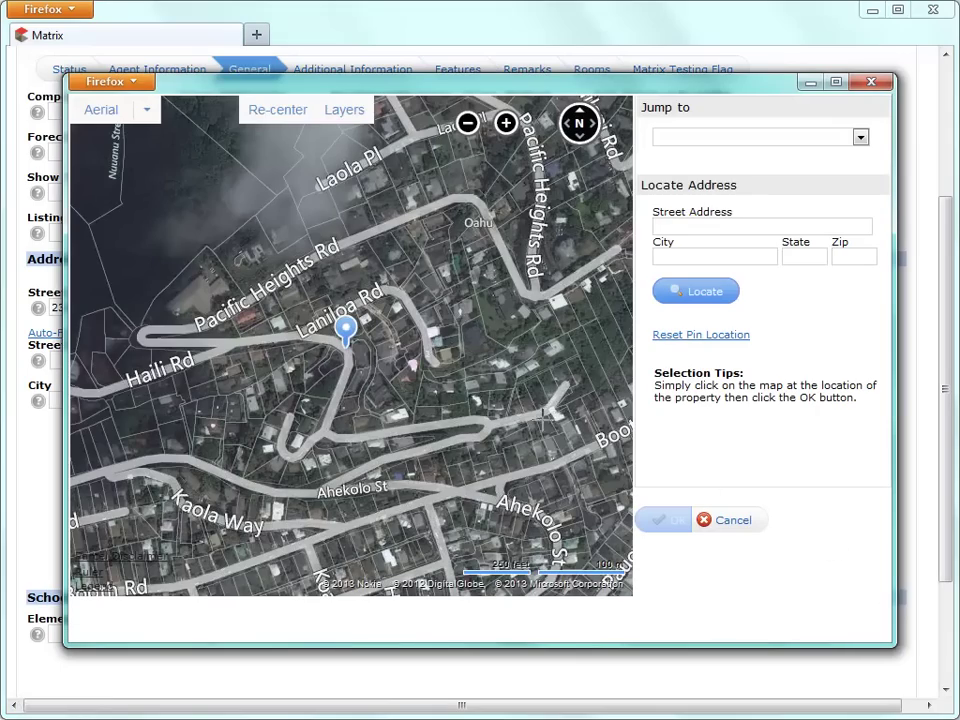
pyautogui.scroll(1, 358, 362)
pyautogui.scroll(3, 358, 362)
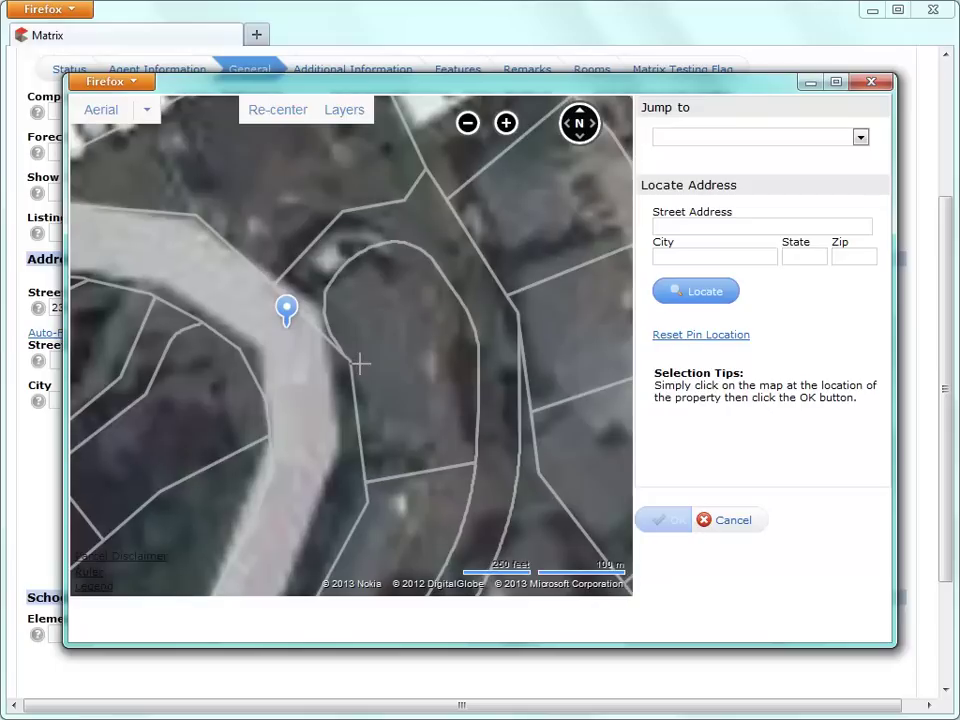
pyautogui.click(384, 340)
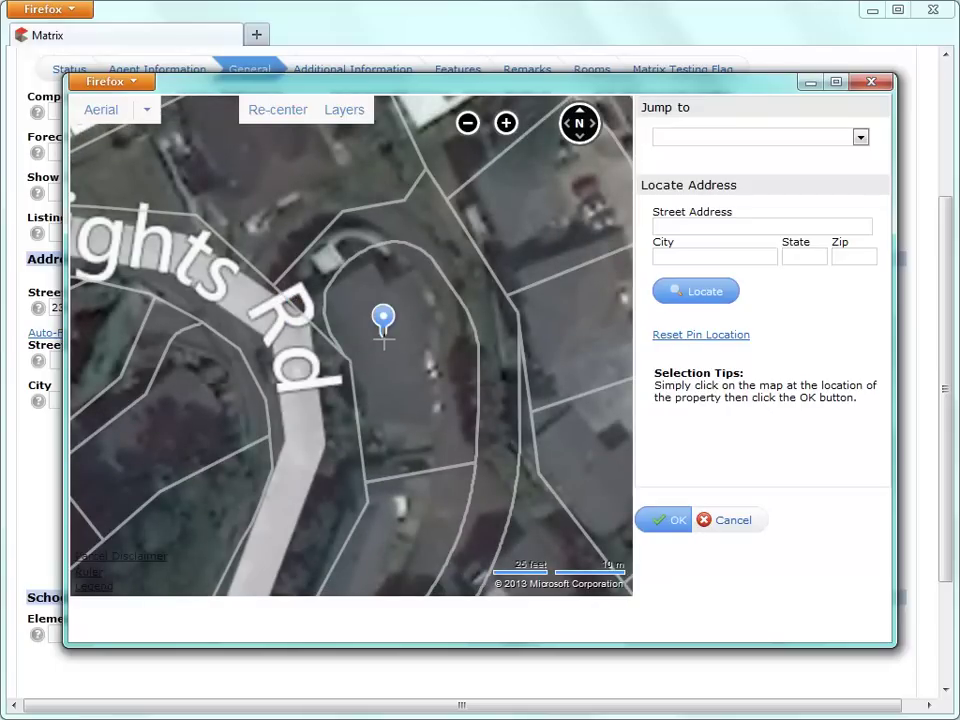
pyautogui.click(150, 113)
pyautogui.click(151, 143)
pyautogui.scroll(-3, 151, 143)
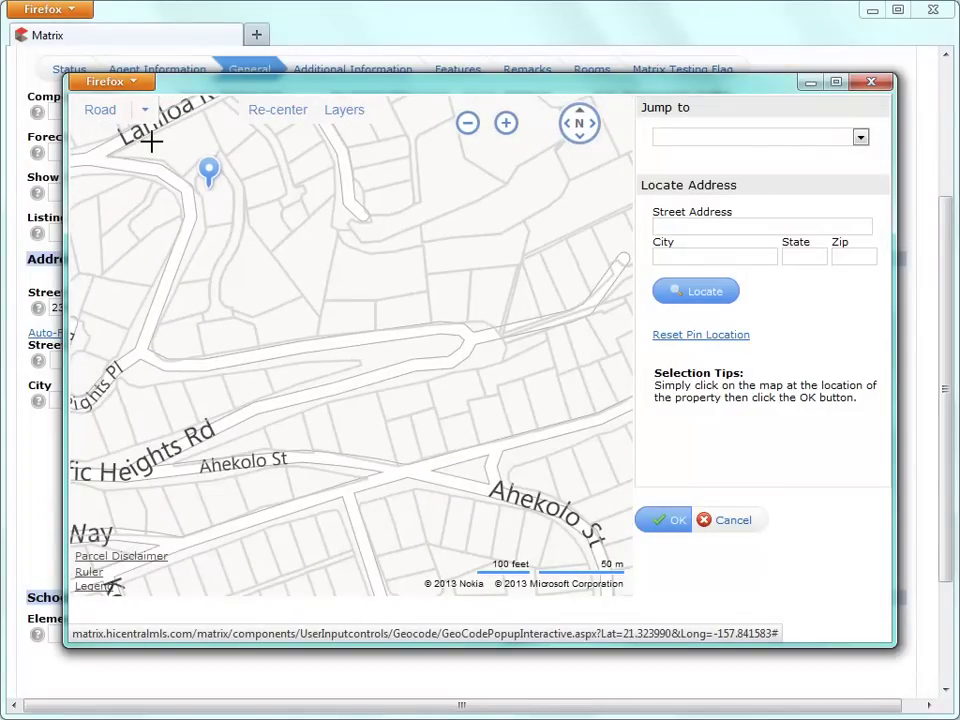
pyautogui.click(684, 521)
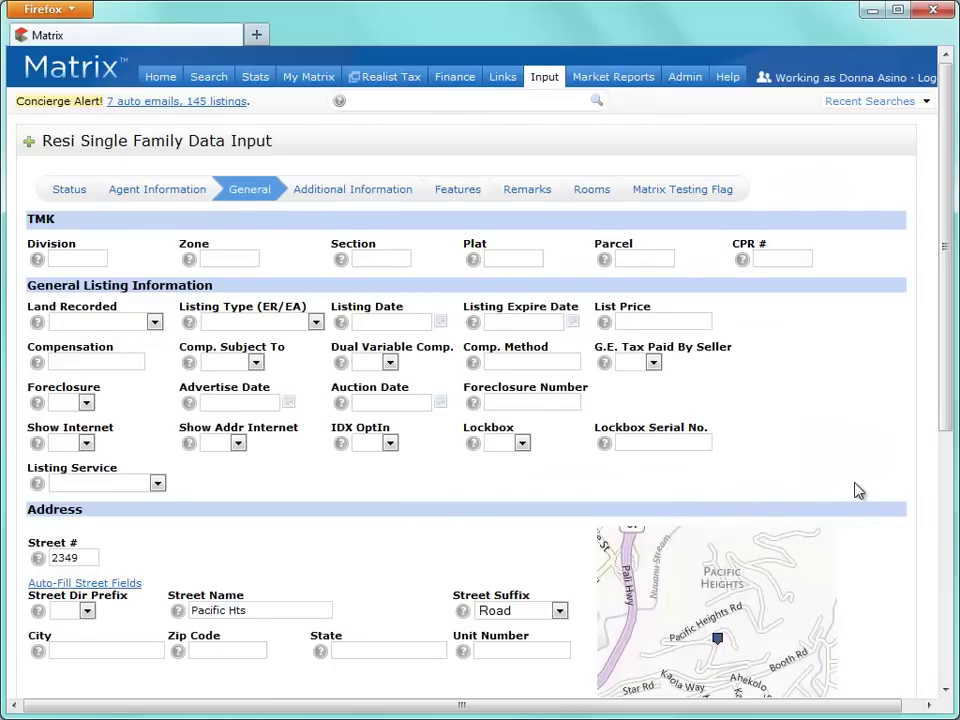
# Step: Choose a Google Street View angle turned toward the front of the house
pyautogui.scroll(-5, 857, 491)
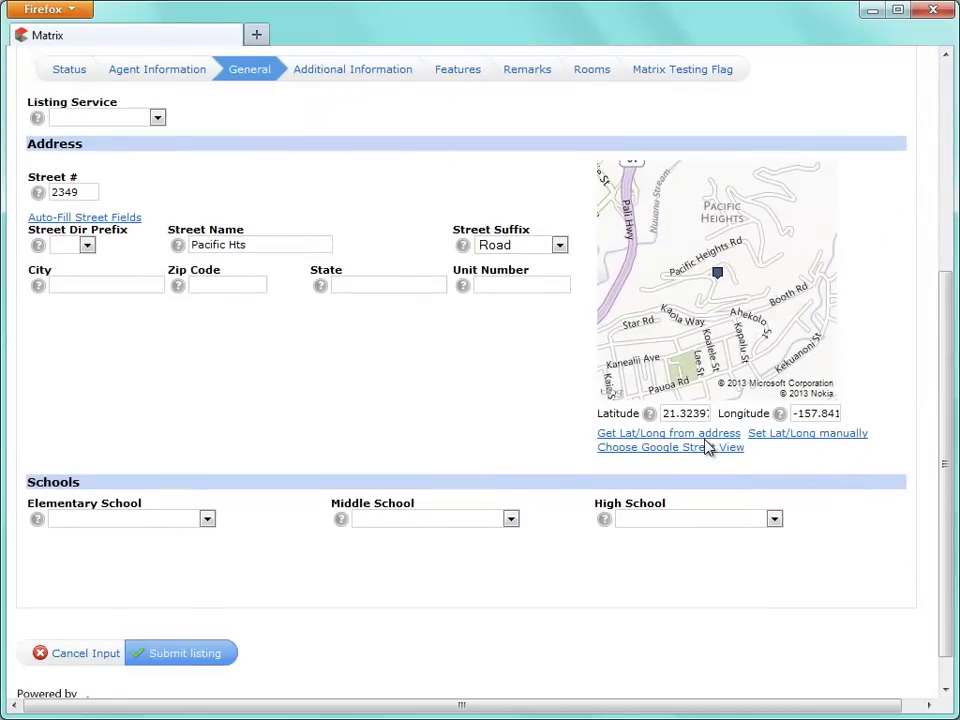
pyautogui.click(705, 450)
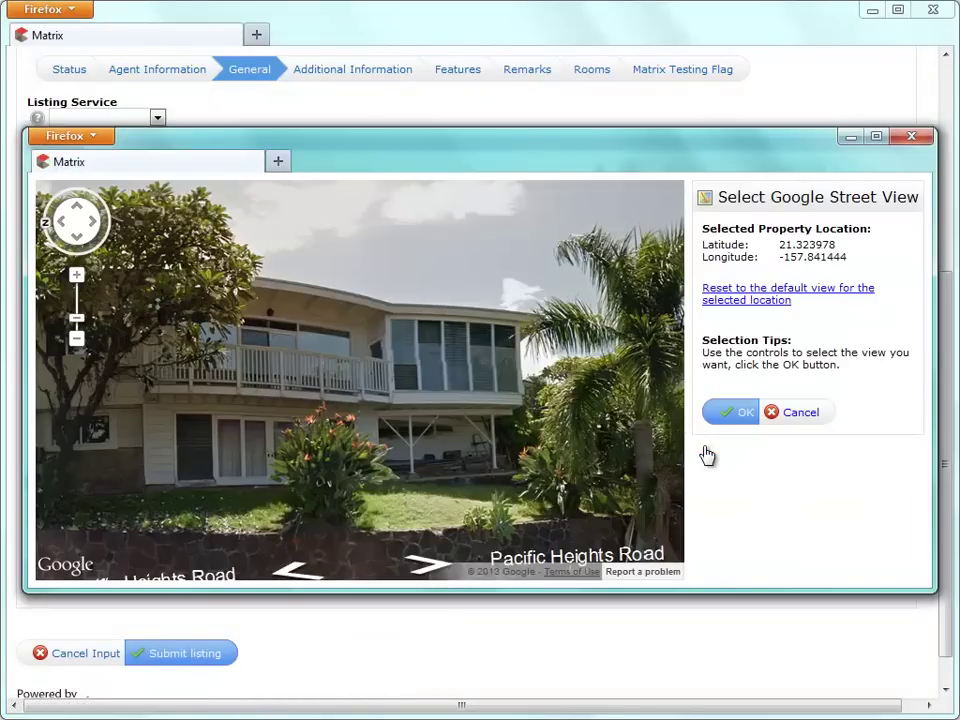
pyautogui.moveTo(298, 331); pyautogui.dragTo(407, 300)
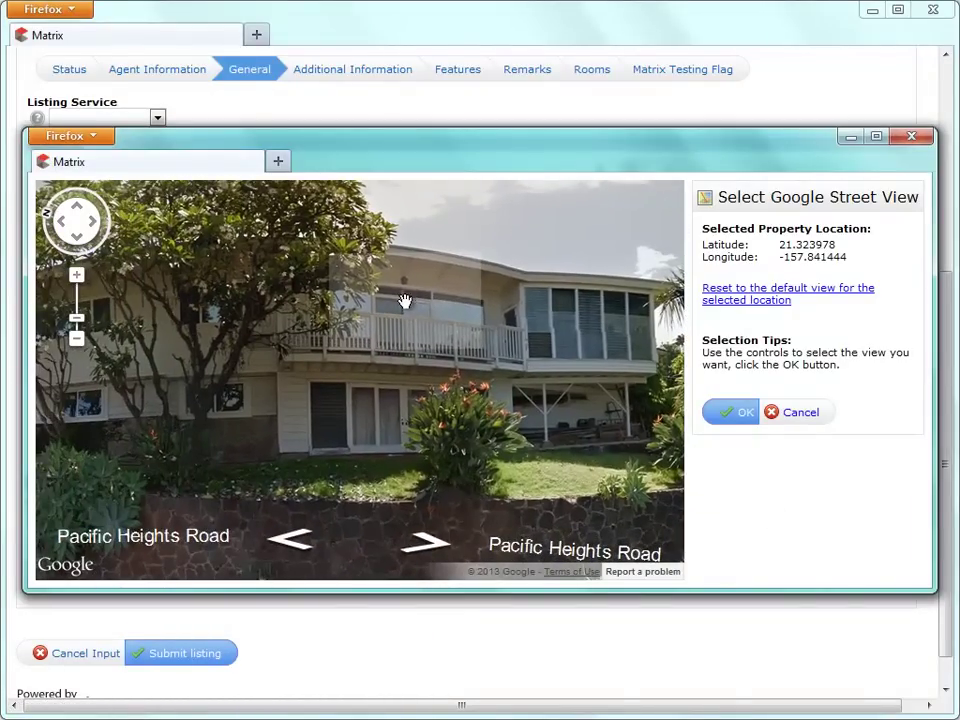
pyautogui.scroll(-1, 510, 422)
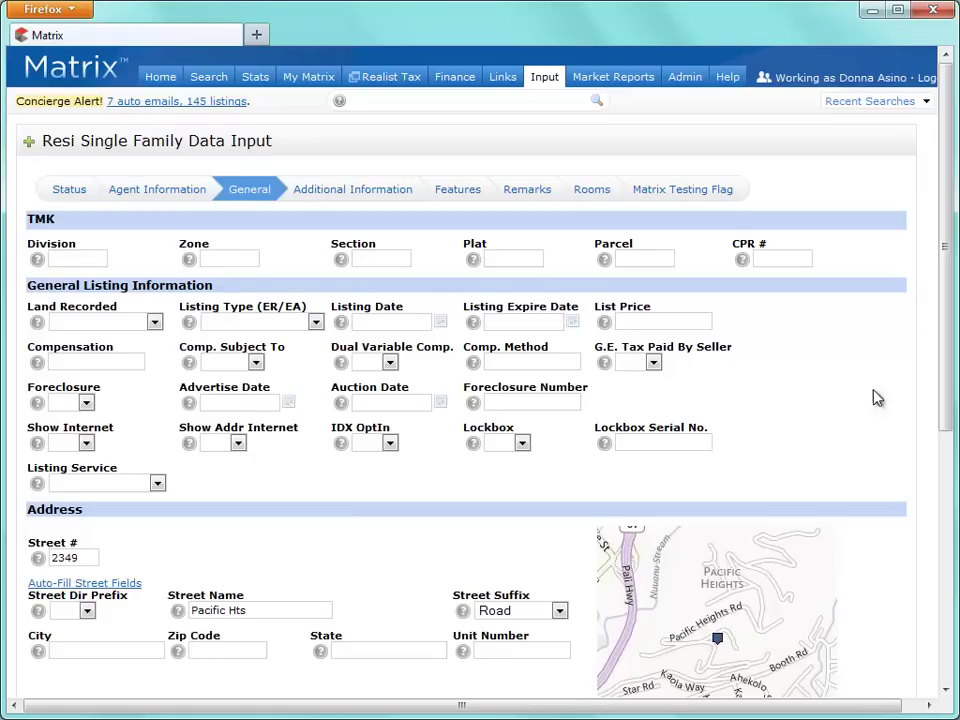
pyautogui.moveTo(943, 381); pyautogui.dragTo(932, 594)
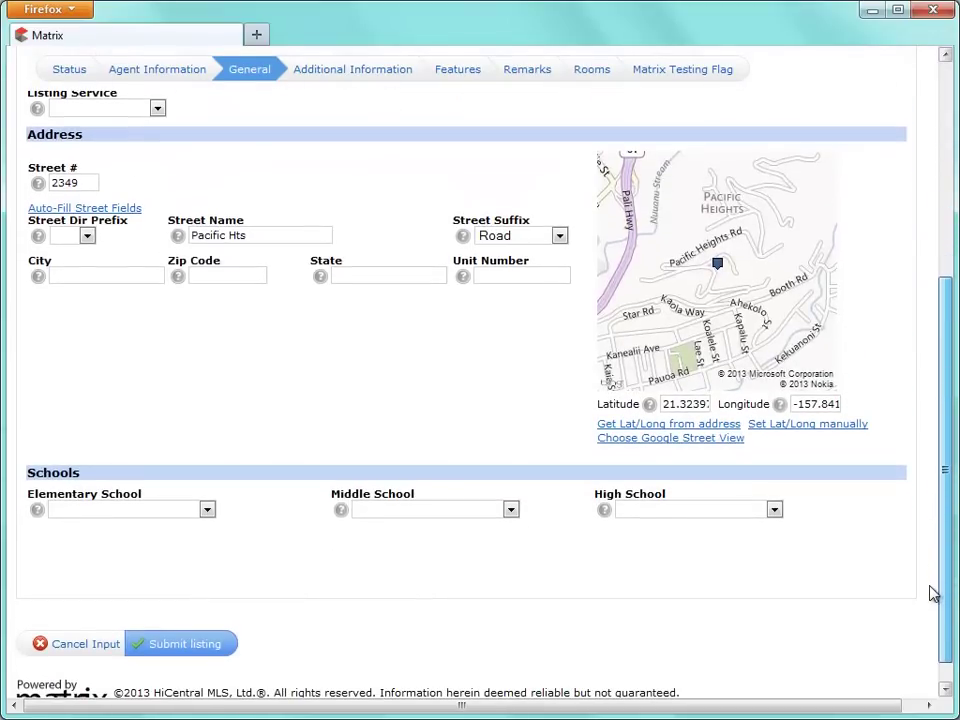
pyautogui.click(215, 652)
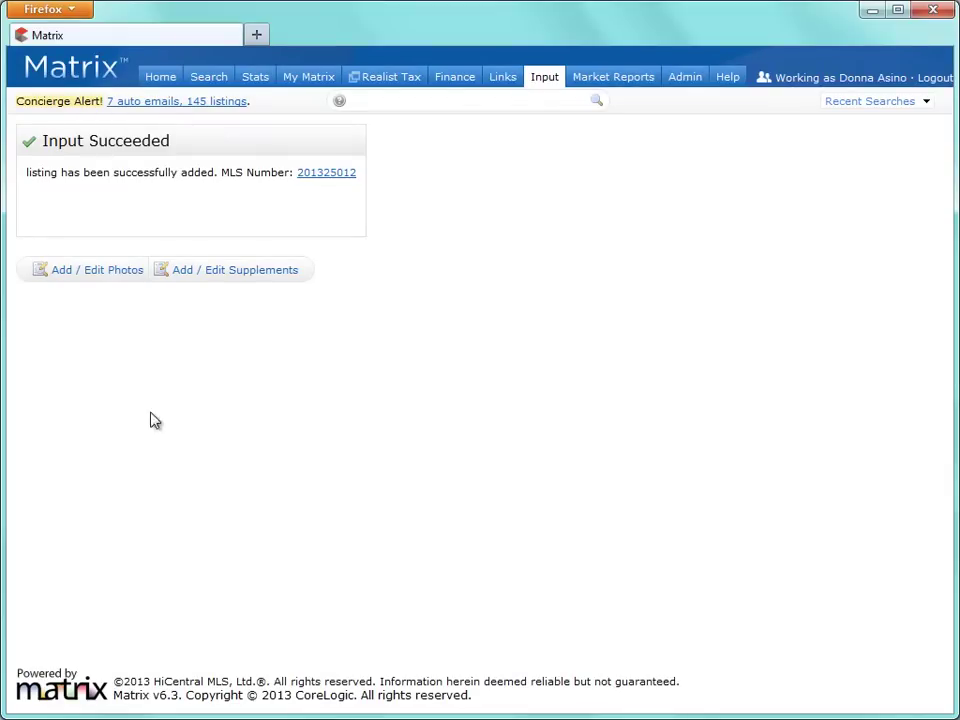
# Step: Upload photos 1 through 6 from the Listing folder via Add / Edit Photos
pyautogui.click(133, 277)
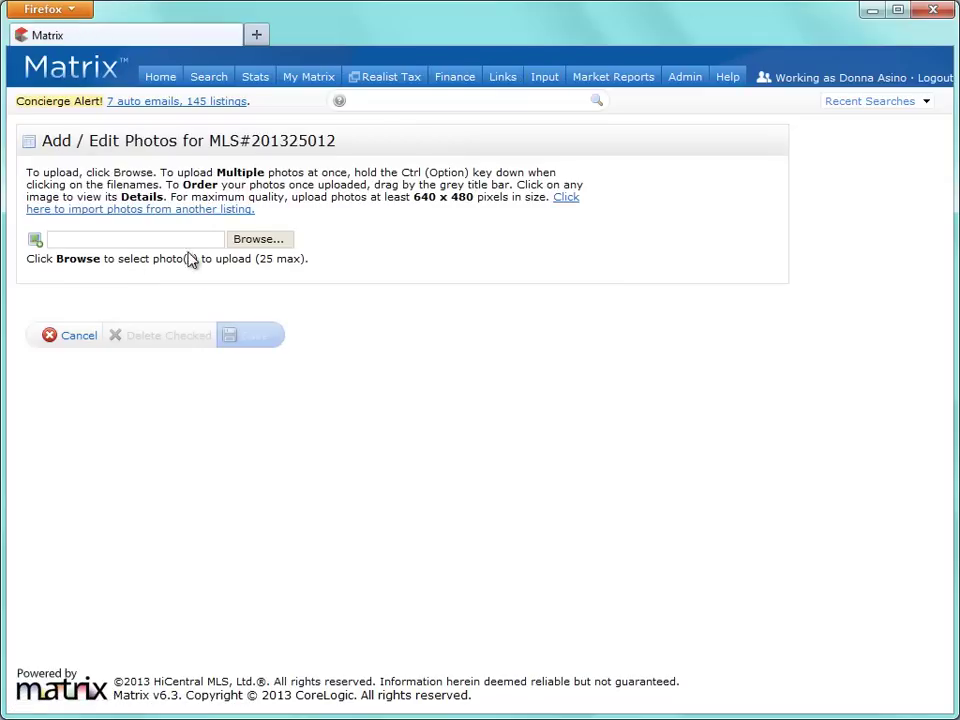
pyautogui.click(259, 229)
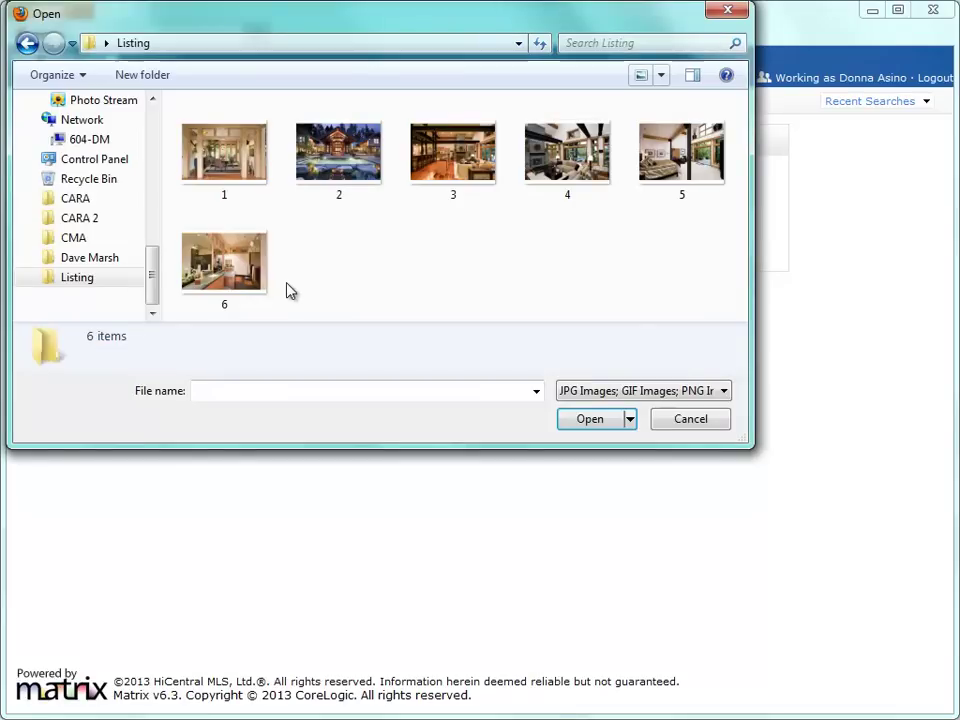
pyautogui.click(225, 189)
pyautogui.keyDown('shift'); pyautogui.click(233, 262); pyautogui.keyUp('shift')
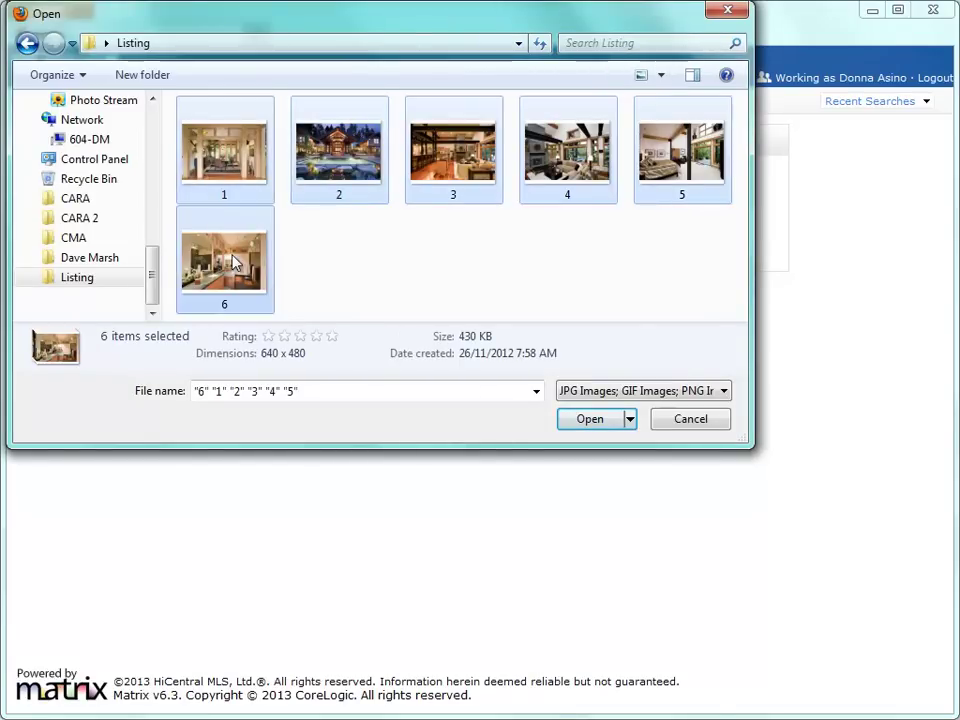
pyautogui.click(590, 419)
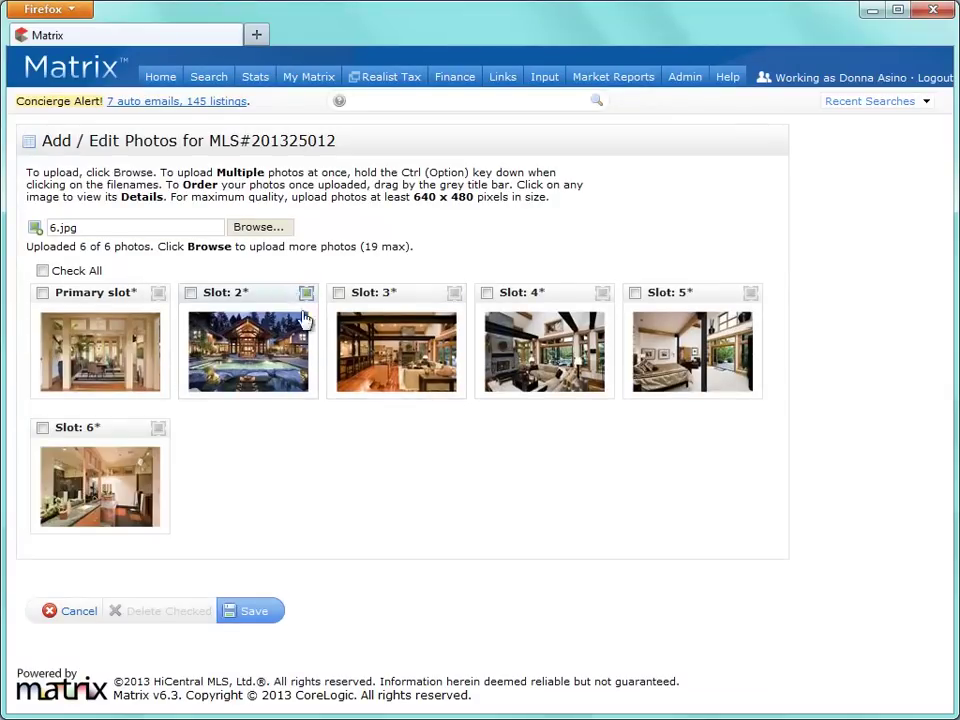
# Step: Move the pool exterior from Slot 2 into Primary and caption the dining photo 'Interior Dining Room'
pyautogui.moveTo(275, 297); pyautogui.dragTo(125, 293)
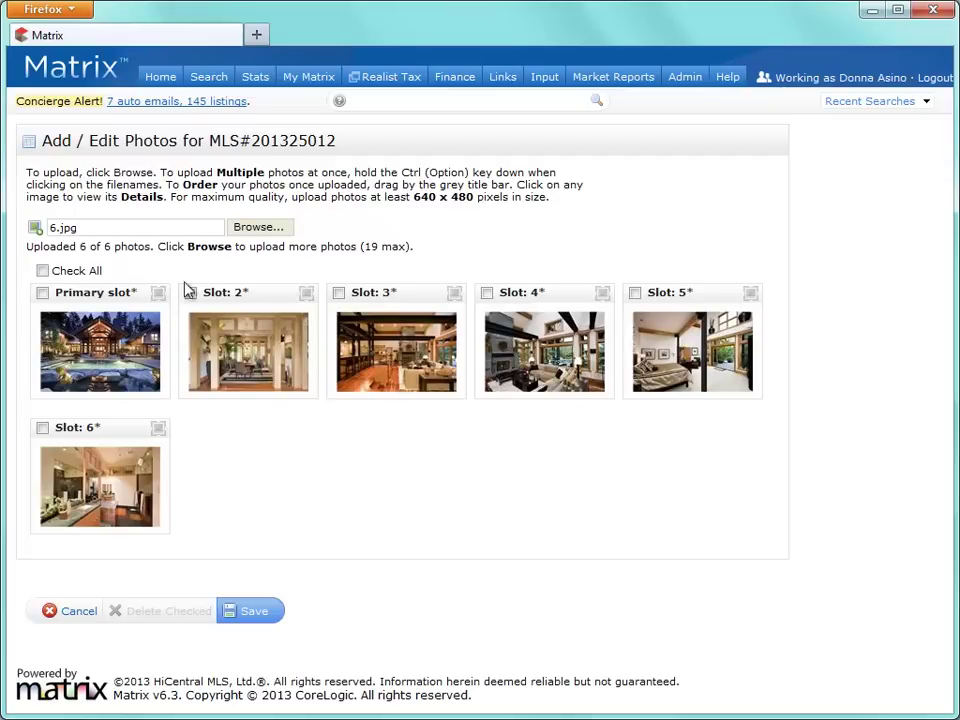
pyautogui.click(252, 366)
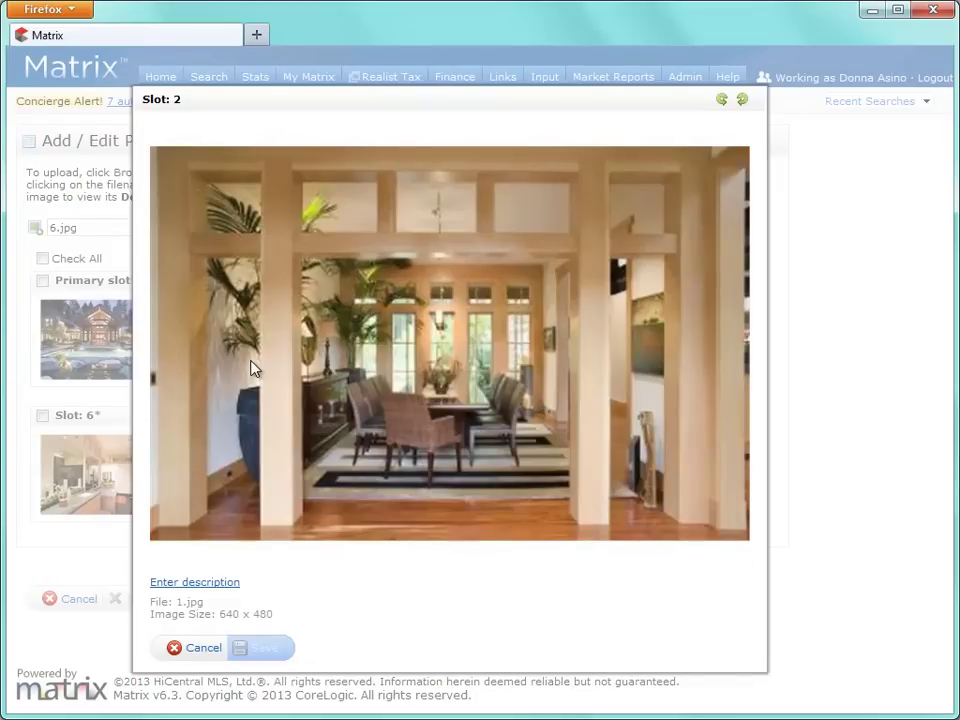
pyautogui.click(188, 584)
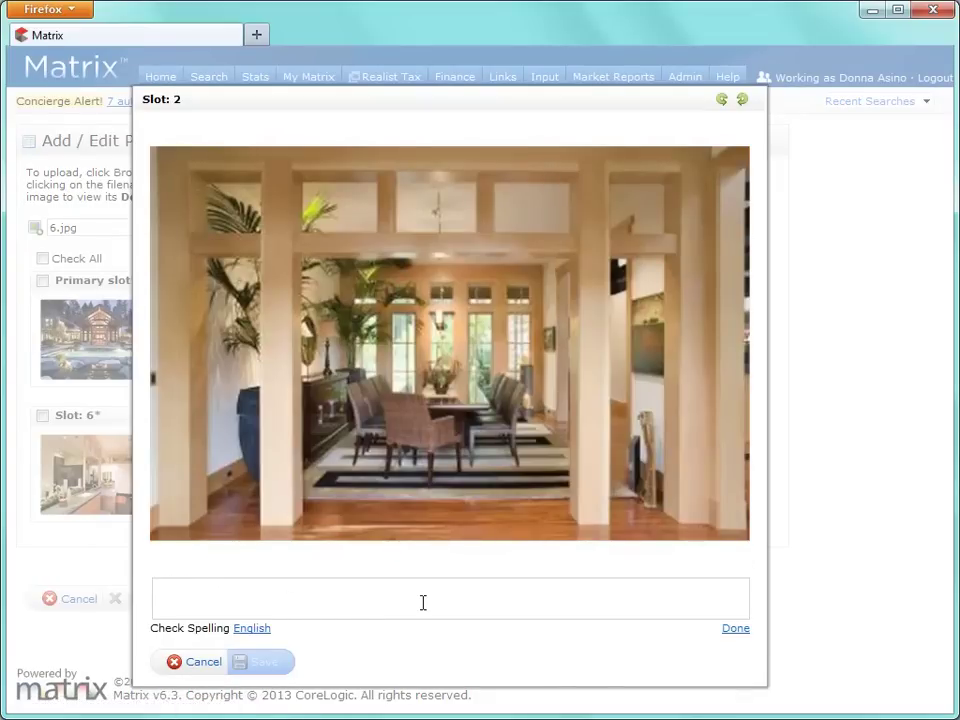
pyautogui.write('Interior Dining Room')
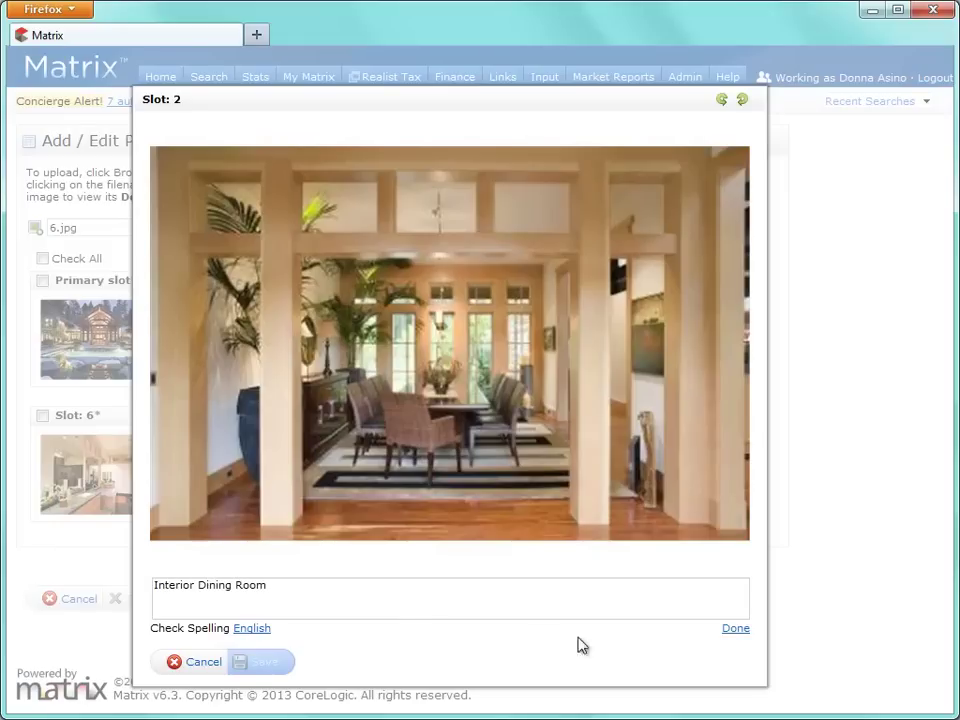
pyautogui.click(737, 630)
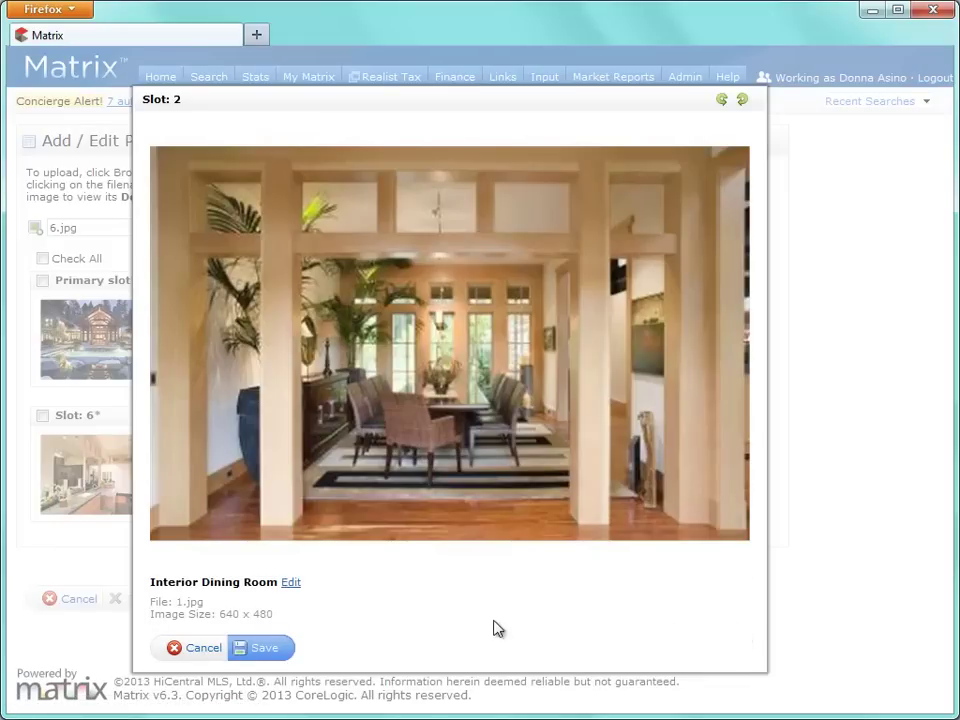
pyautogui.click(272, 653)
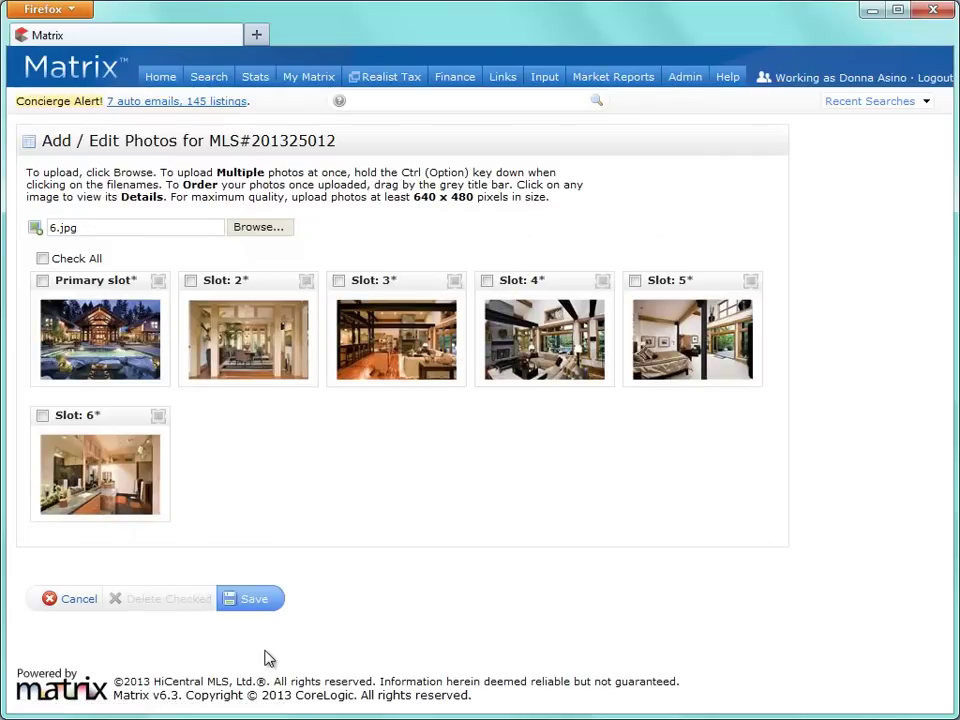
# Step: Save the photos, then upload Floor Plan.pdf as a supplement described 'Floor Plans' and save
pyautogui.click(259, 603)
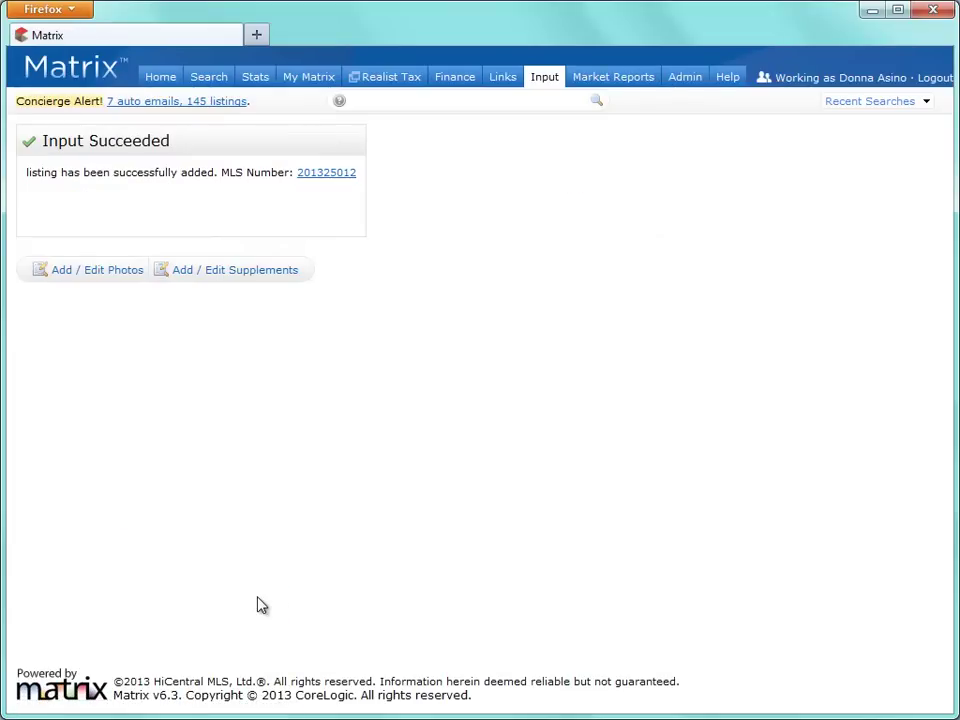
pyautogui.click(257, 278)
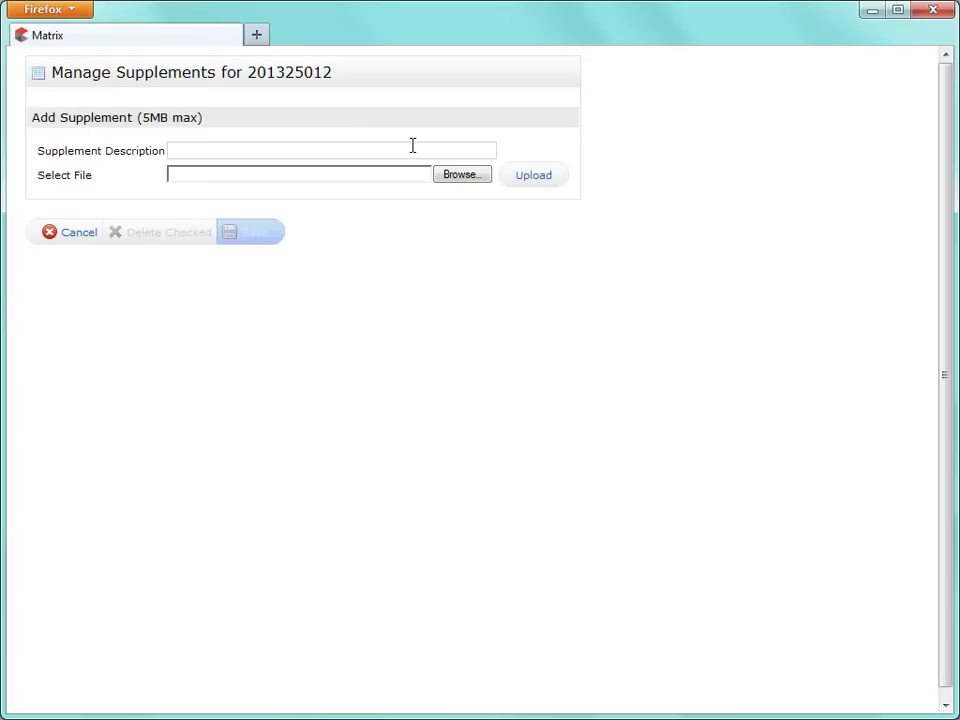
pyautogui.click(412, 146)
pyautogui.write('Floor Plans')
pyautogui.click(464, 179)
pyautogui.click(349, 248)
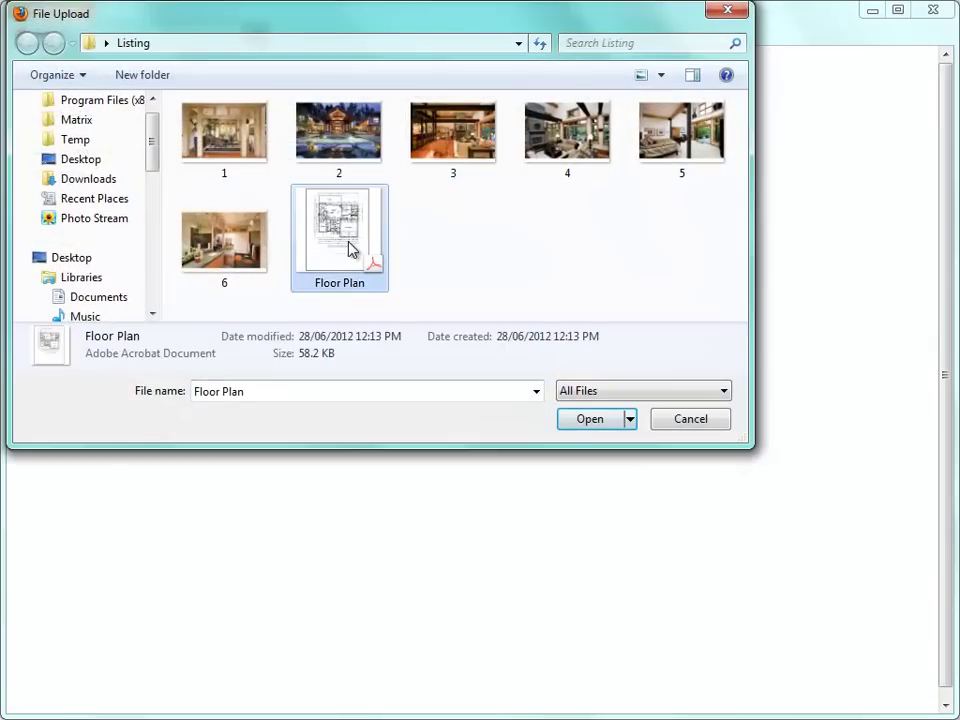
pyautogui.click(579, 424)
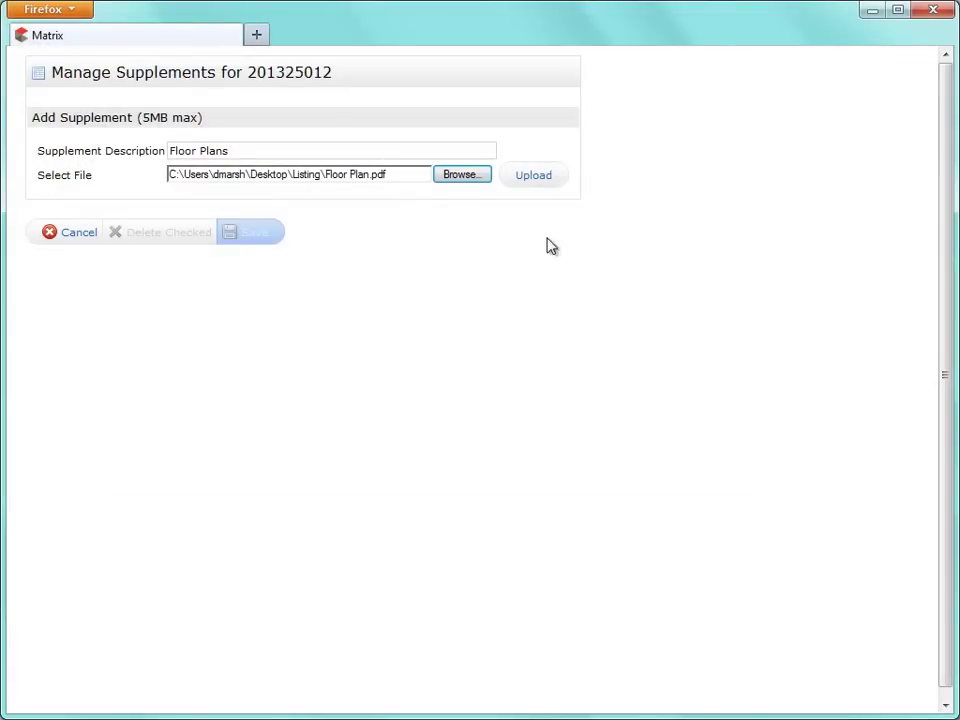
pyautogui.click(546, 180)
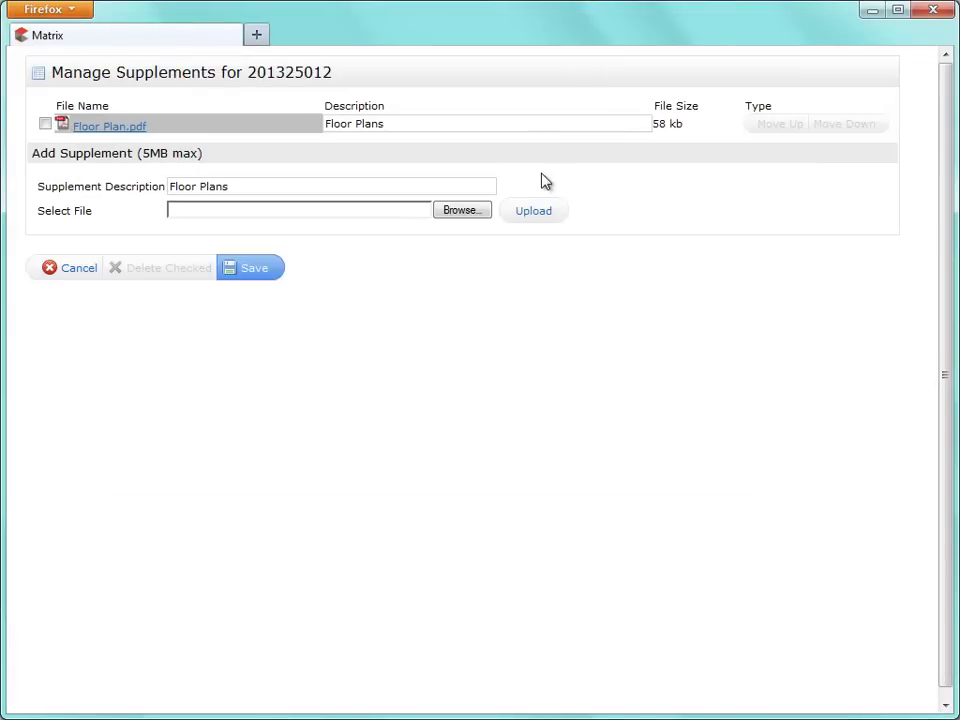
pyautogui.click(258, 268)
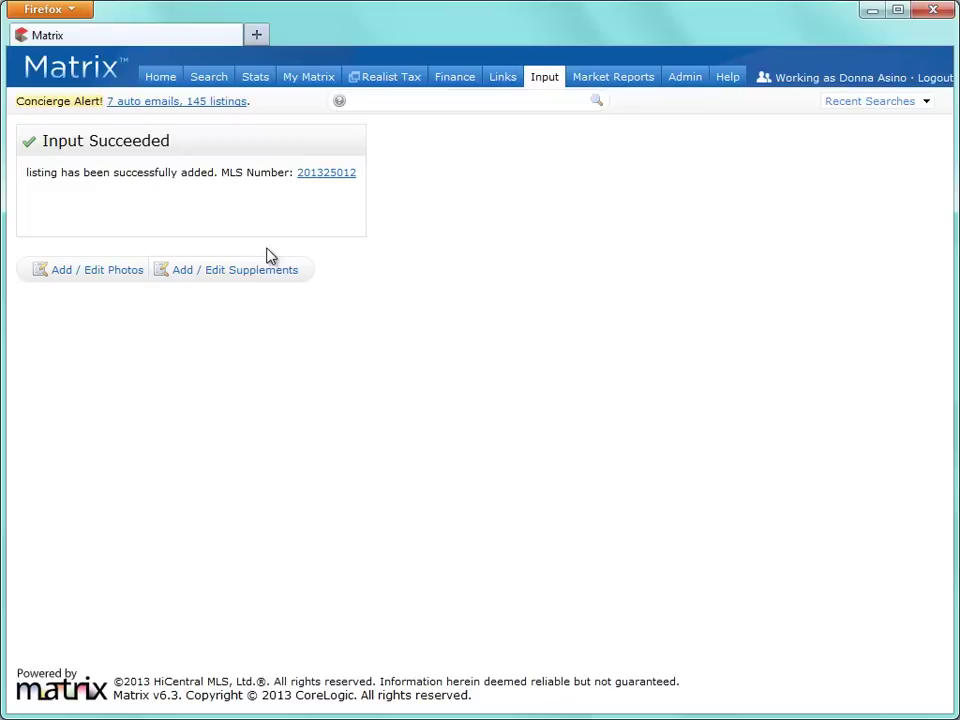
# Step: Go from the Home tab to the Input tab and choose to edit an existing listing
pyautogui.click(166, 80)
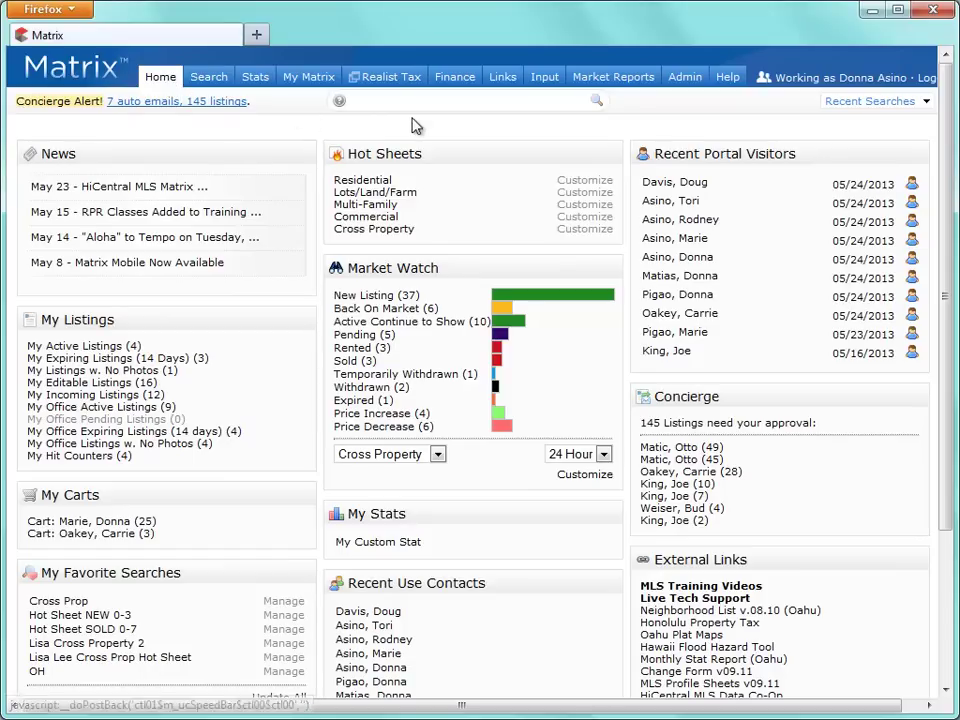
pyautogui.click(551, 86)
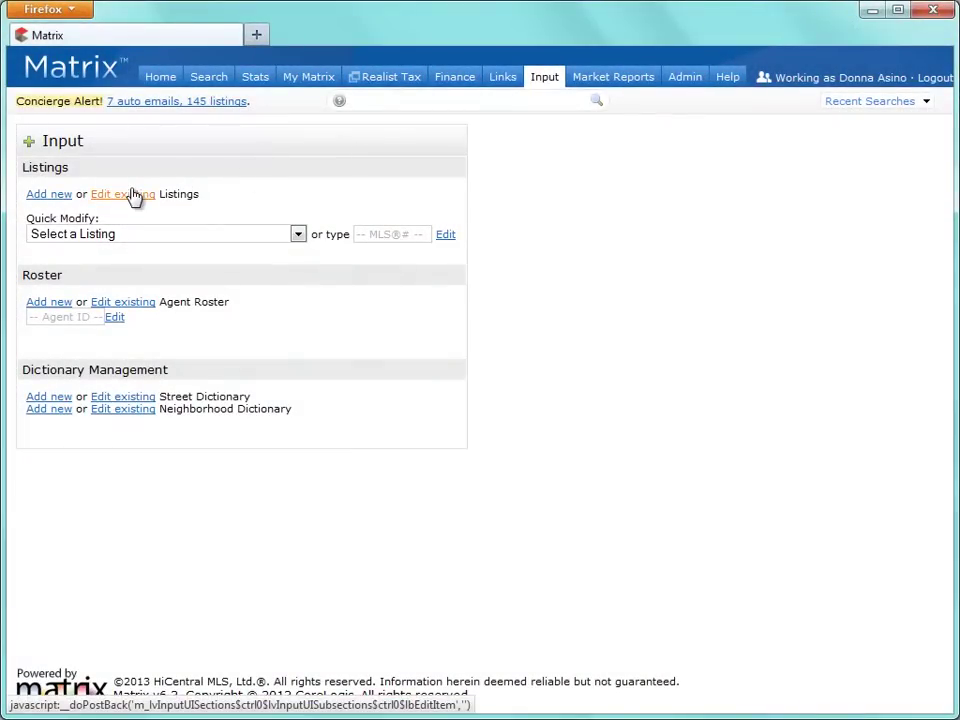
pyautogui.click(135, 194)
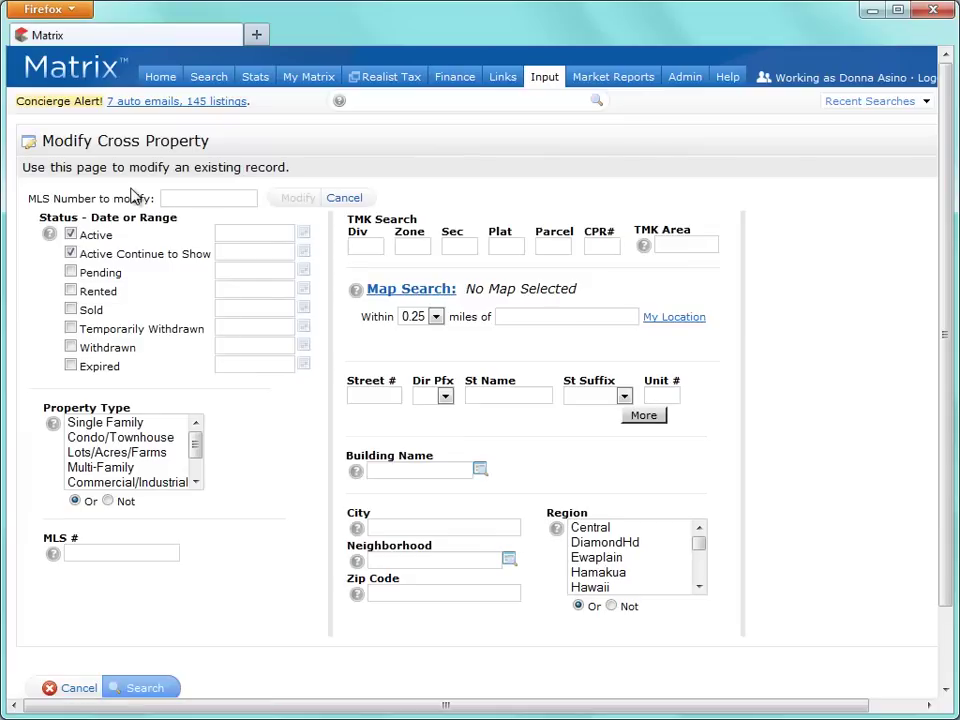
# Step: Open listing 201325012 in the Resi Single Family Data Input form
pyautogui.click(234, 200)
pyautogui.write('201325012')
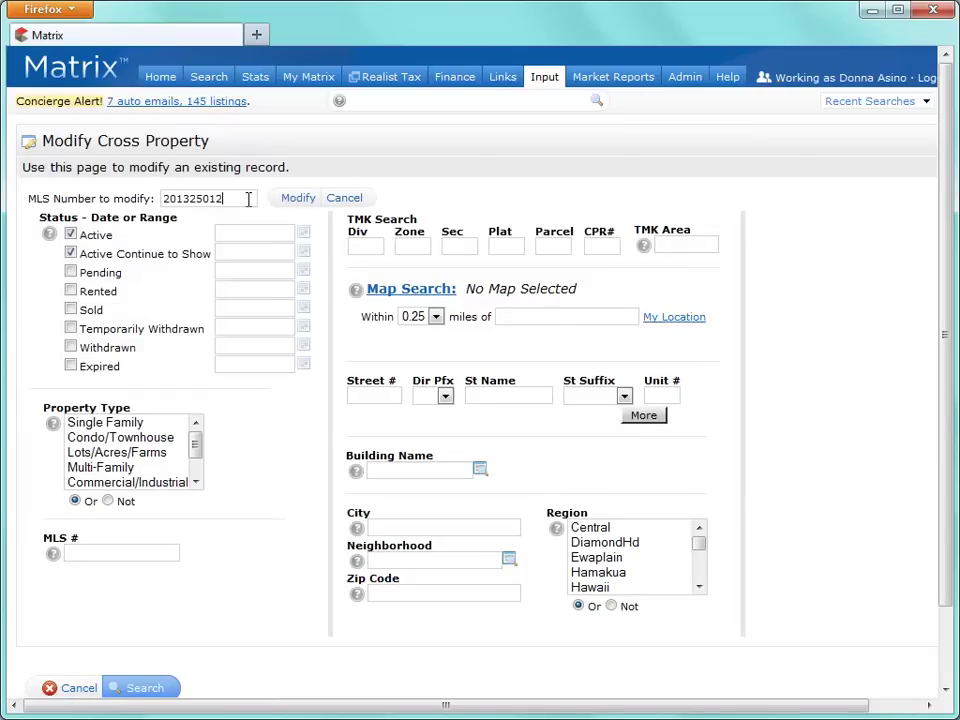
pyautogui.click(297, 199)
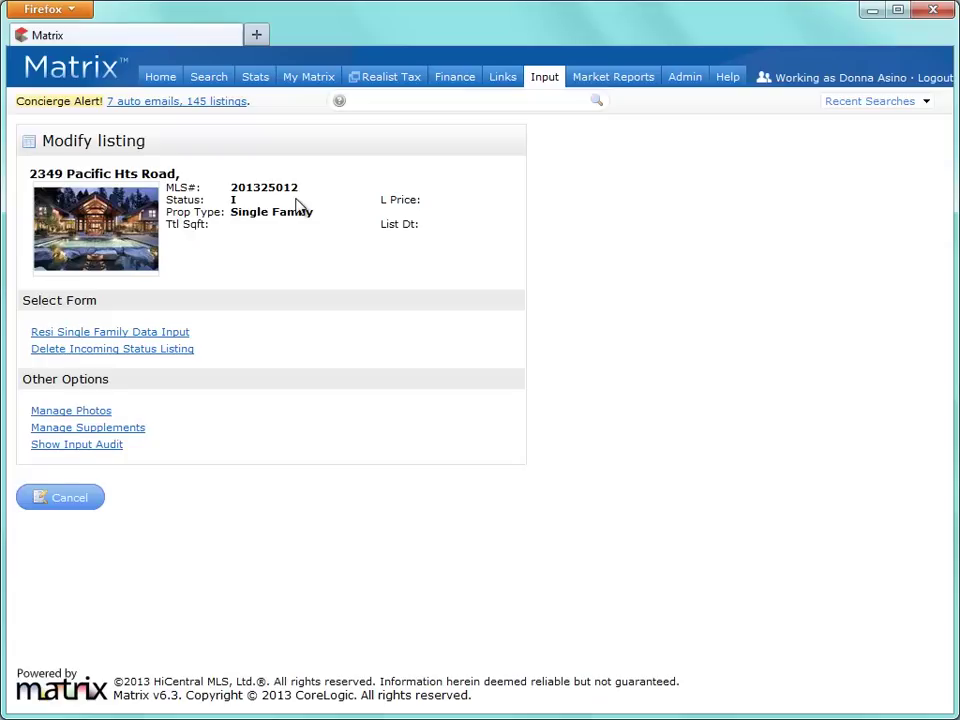
pyautogui.click(166, 334)
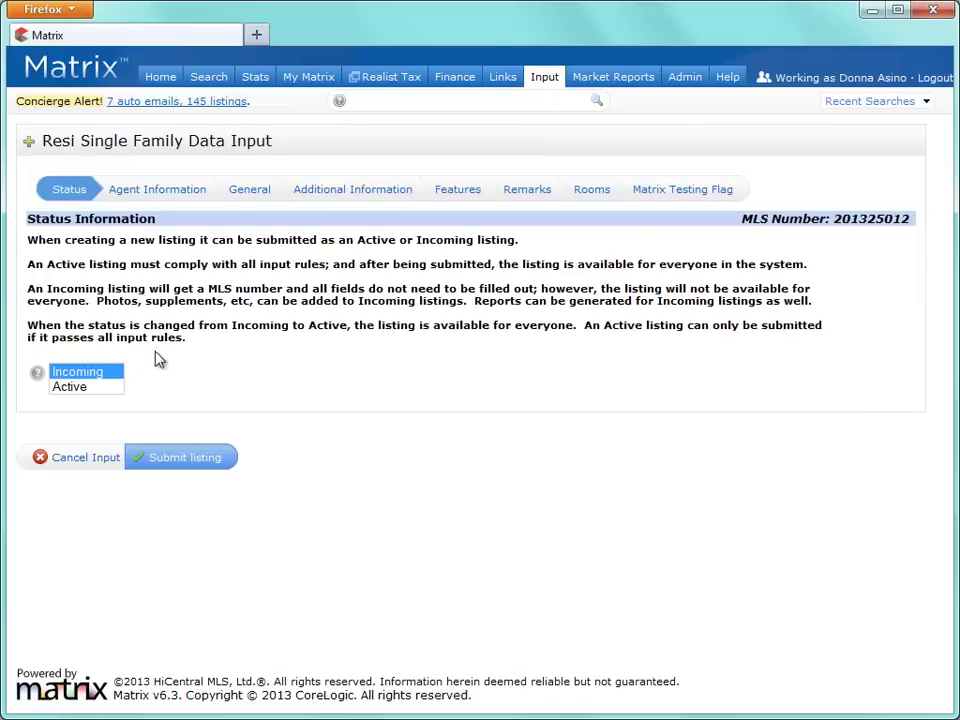
# Step: Set the listing status to Active, review the General and other sections, and submit
pyautogui.click(105, 388)
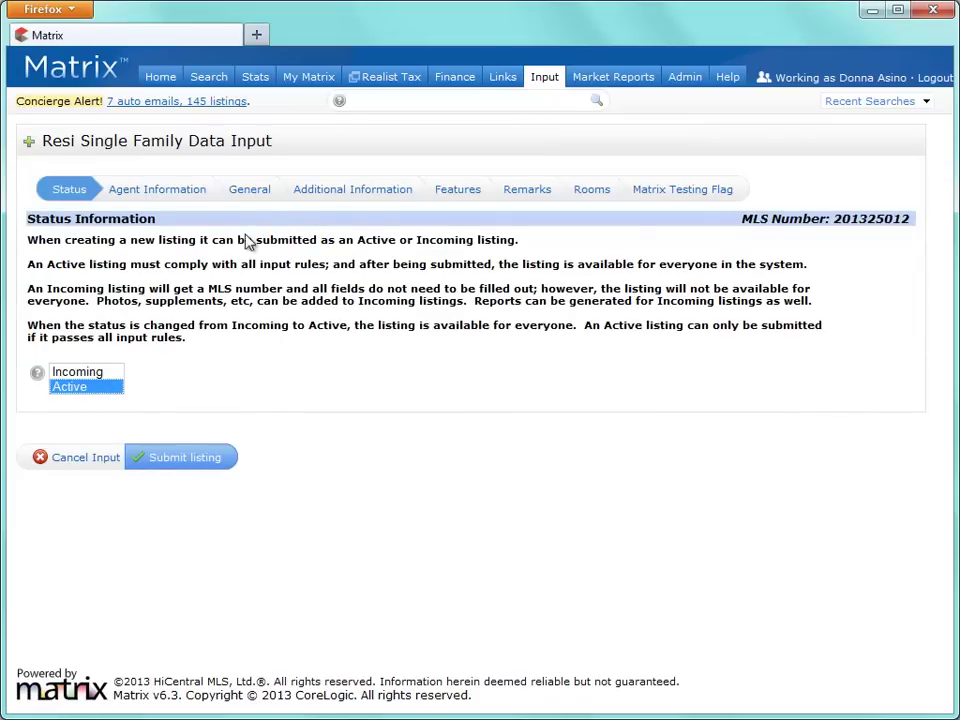
pyautogui.click(264, 199)
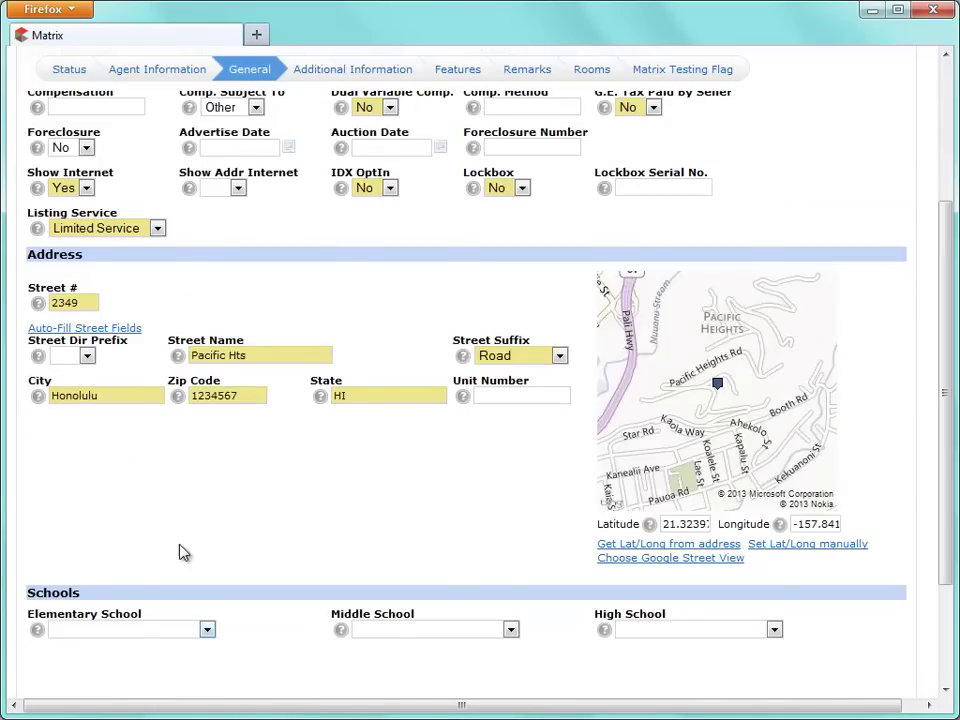
pyautogui.click(620, 301)
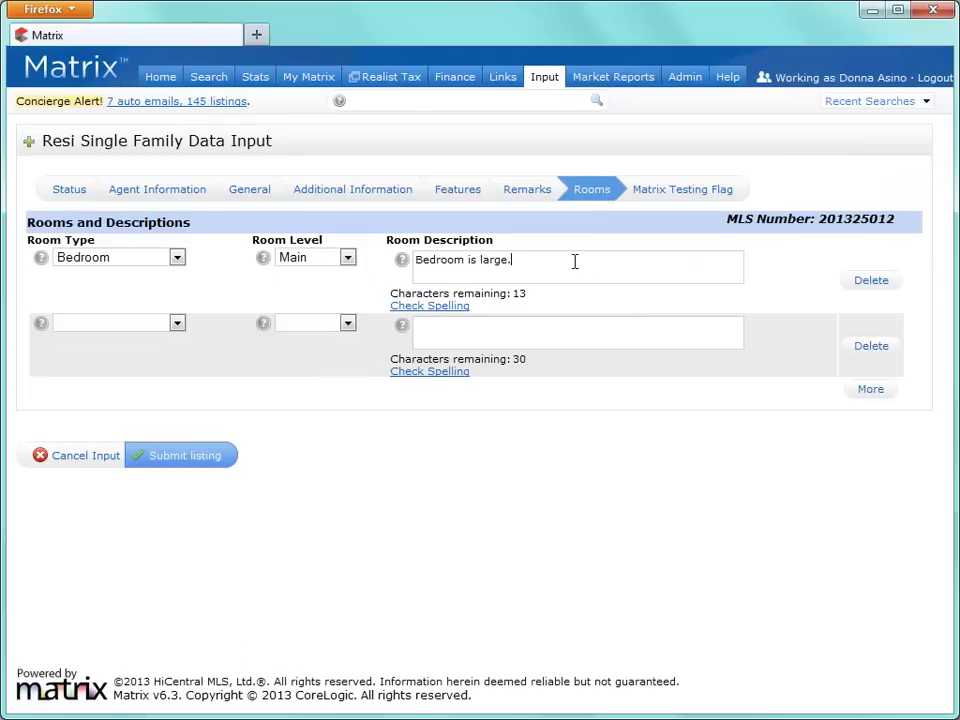
pyautogui.click(206, 461)
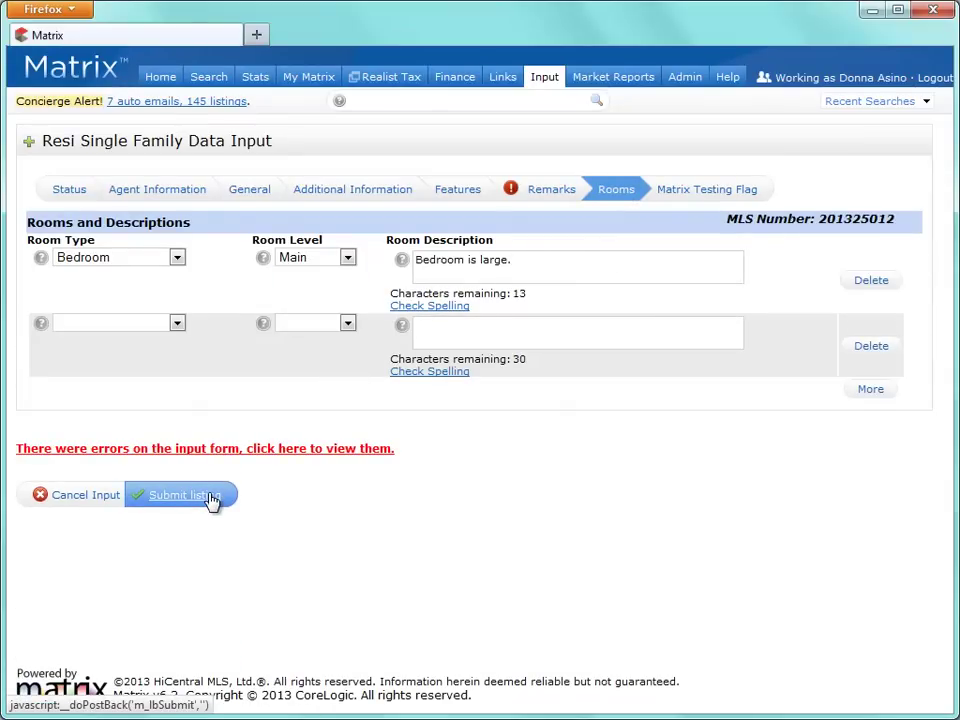
# Step: Add 'Must see property!' to Public Remarks, resubmit, and open listing 201325012's full display
pyautogui.click(551, 190)
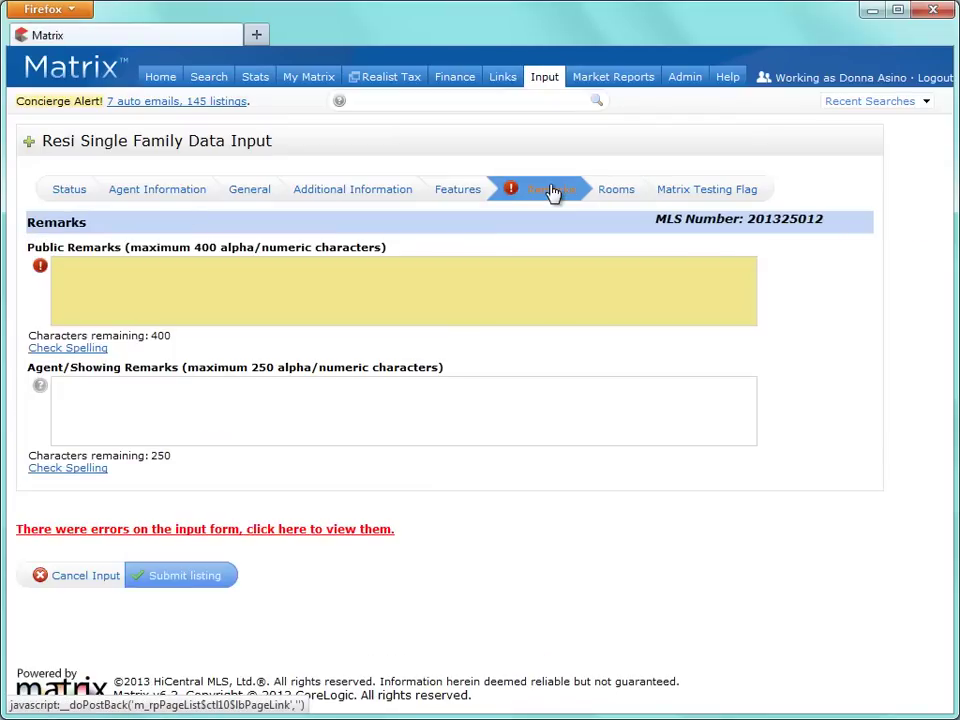
pyautogui.click(535, 286)
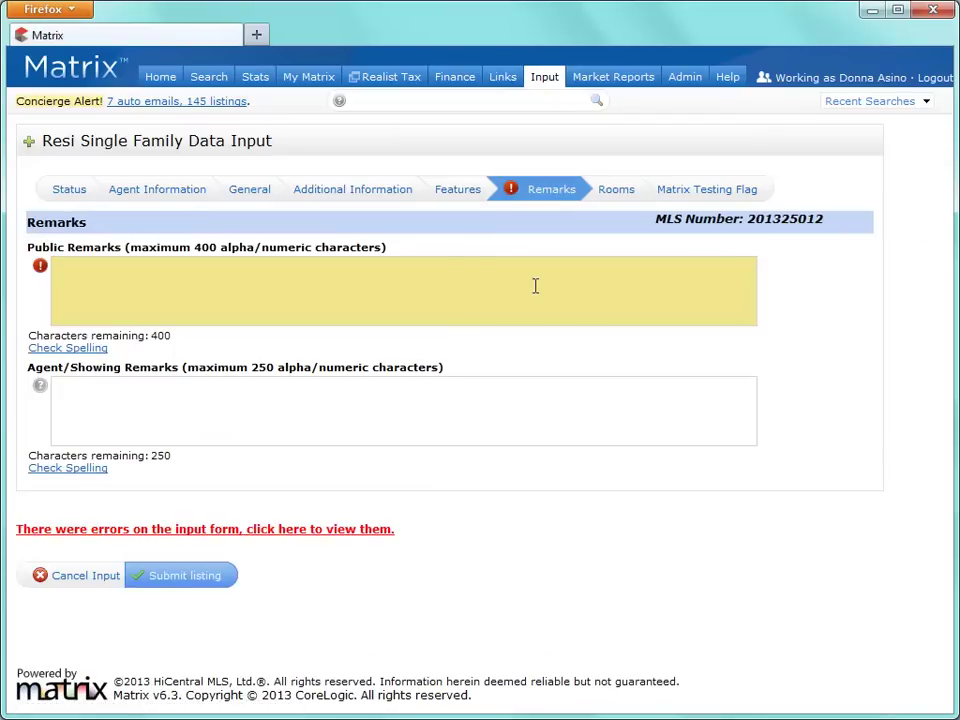
pyautogui.write('Must see propert')
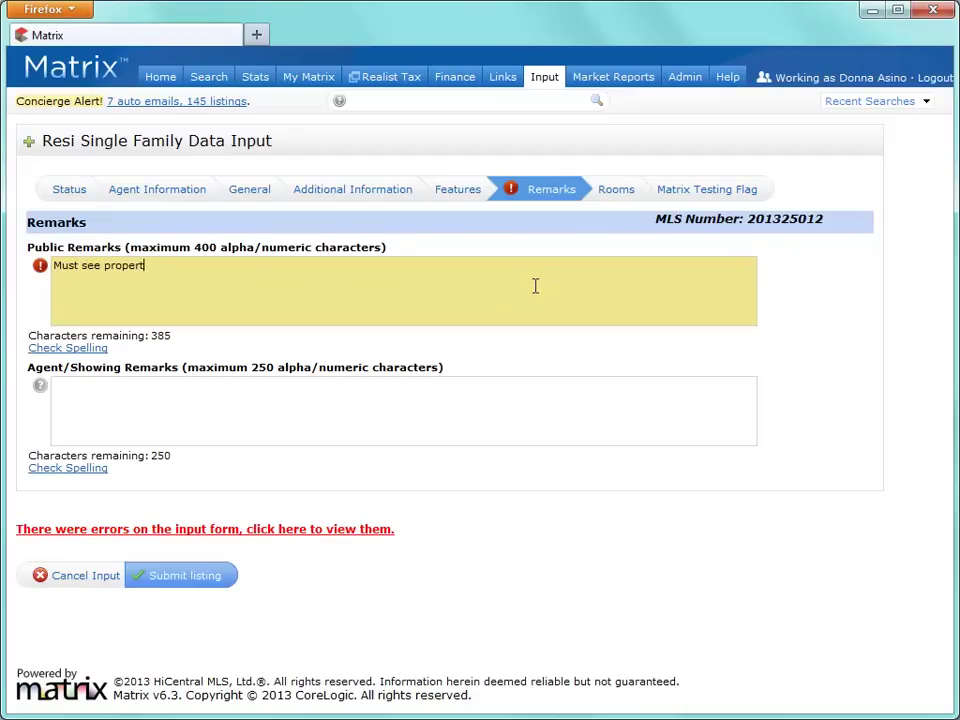
pyautogui.write('y!')
pyautogui.click(183, 580)
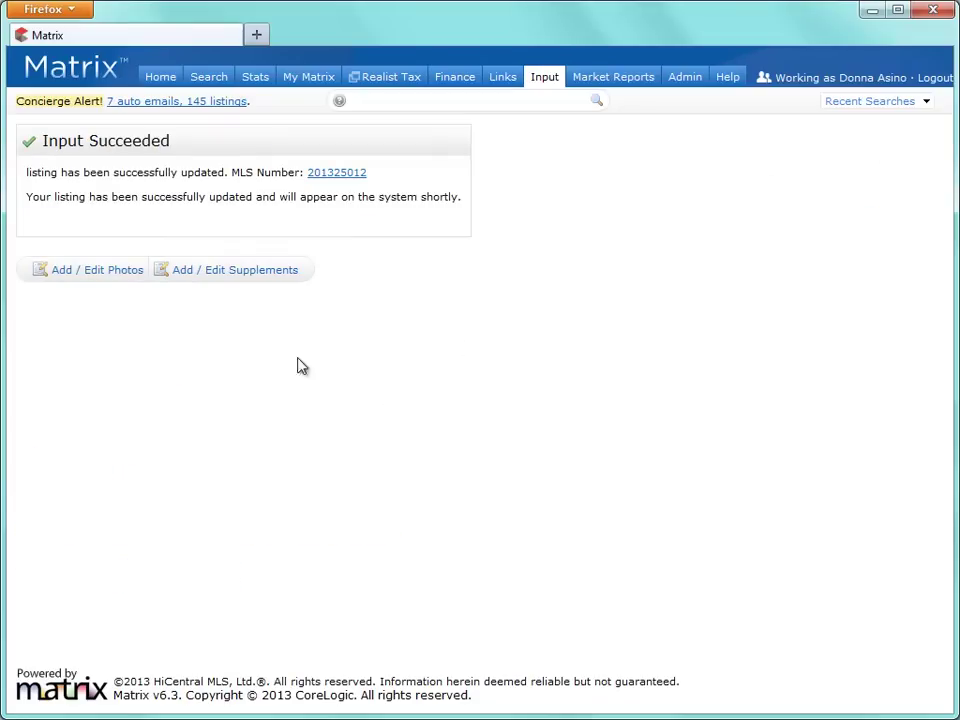
pyautogui.click(336, 174)
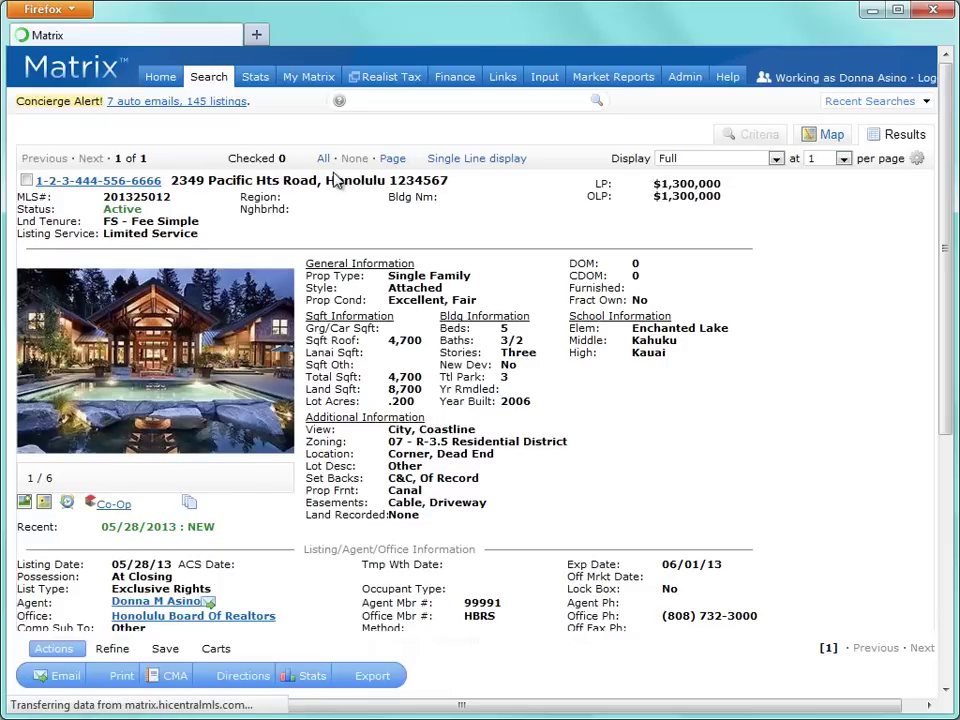